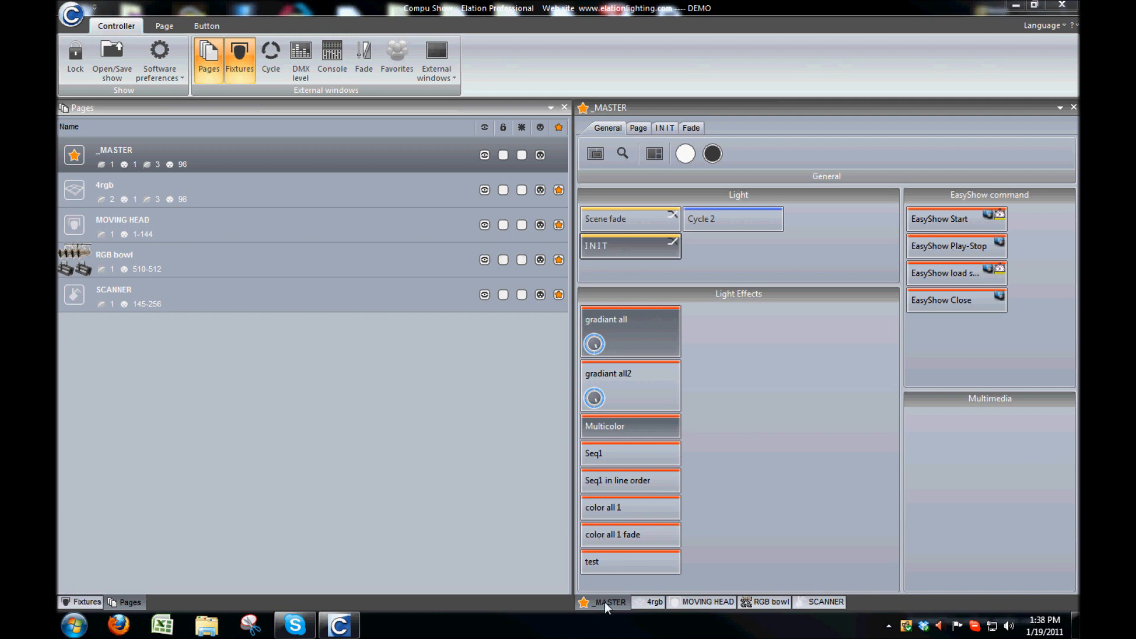
# Step: View the 4rgb, MOVING HEAD, RGB bowl and SCANNER pages in turn, ending on _MASTER
pyautogui.click(650, 606)
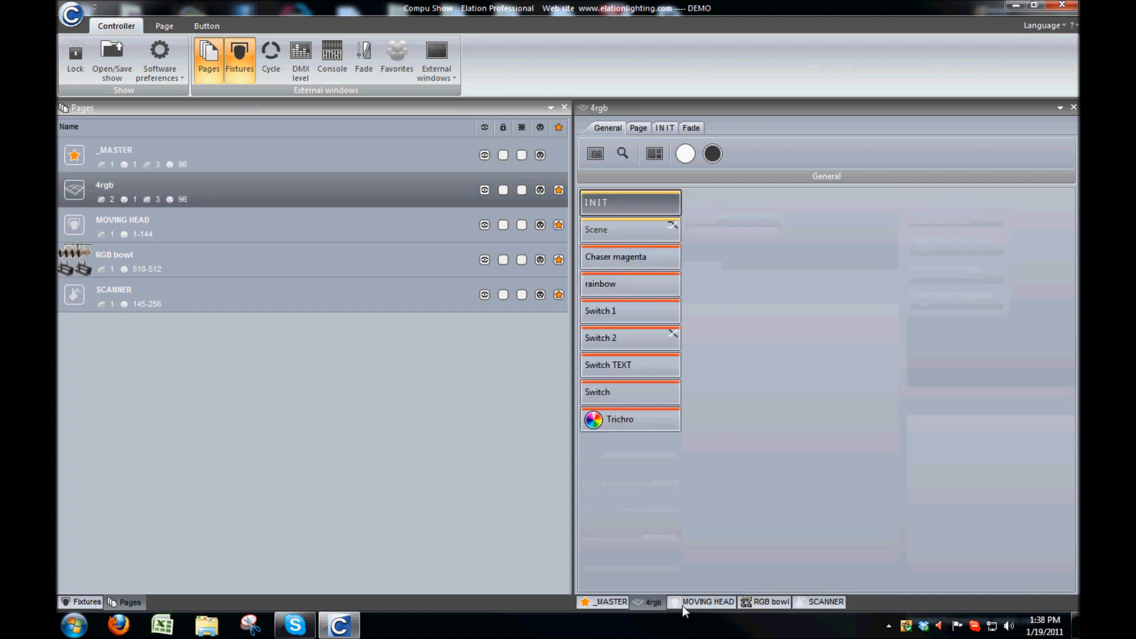
pyautogui.click(690, 604)
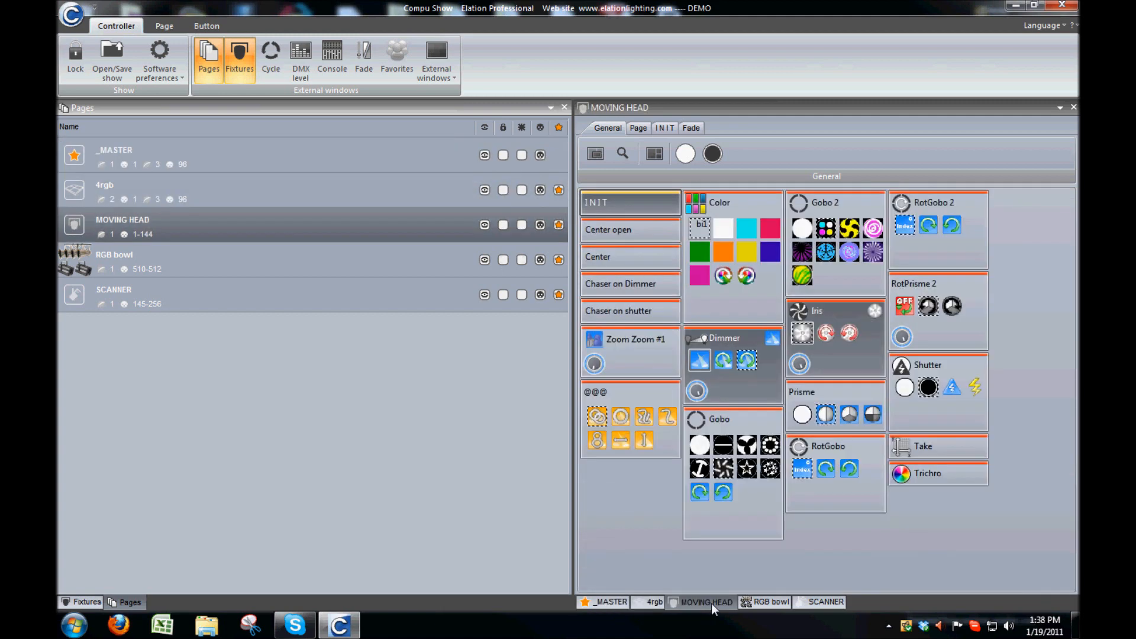
pyautogui.click(760, 602)
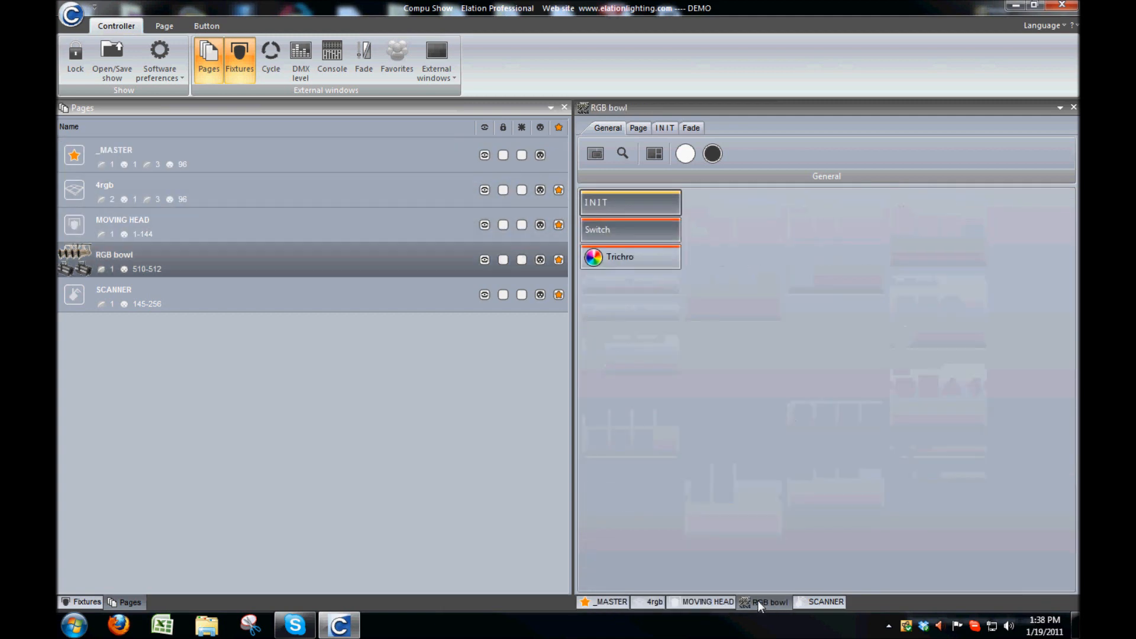
pyautogui.click(808, 606)
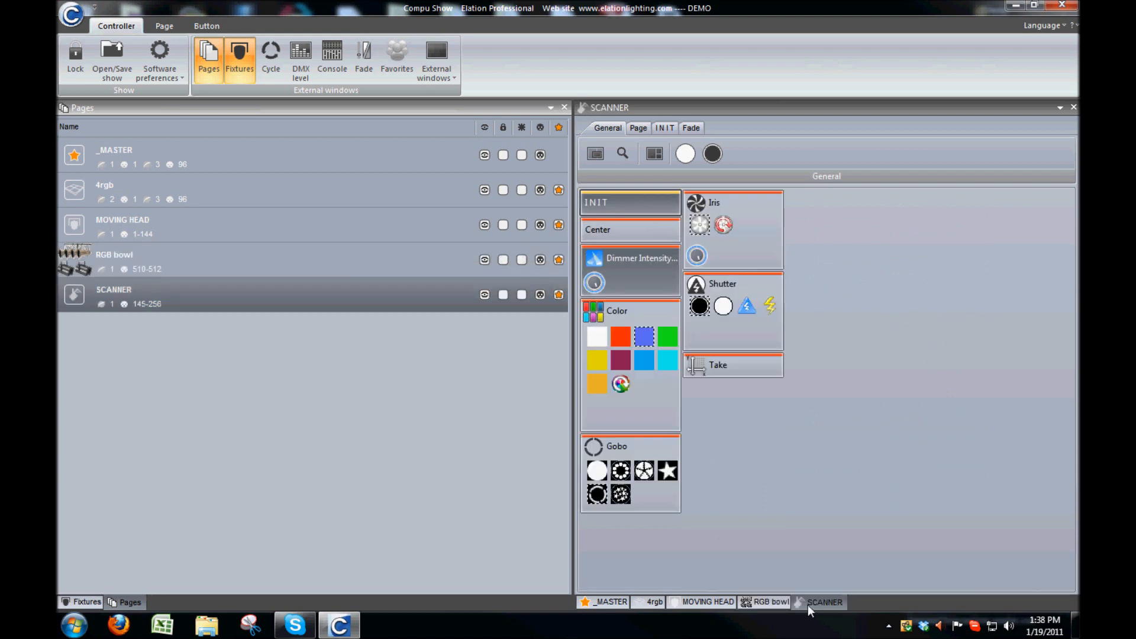
pyautogui.click(604, 602)
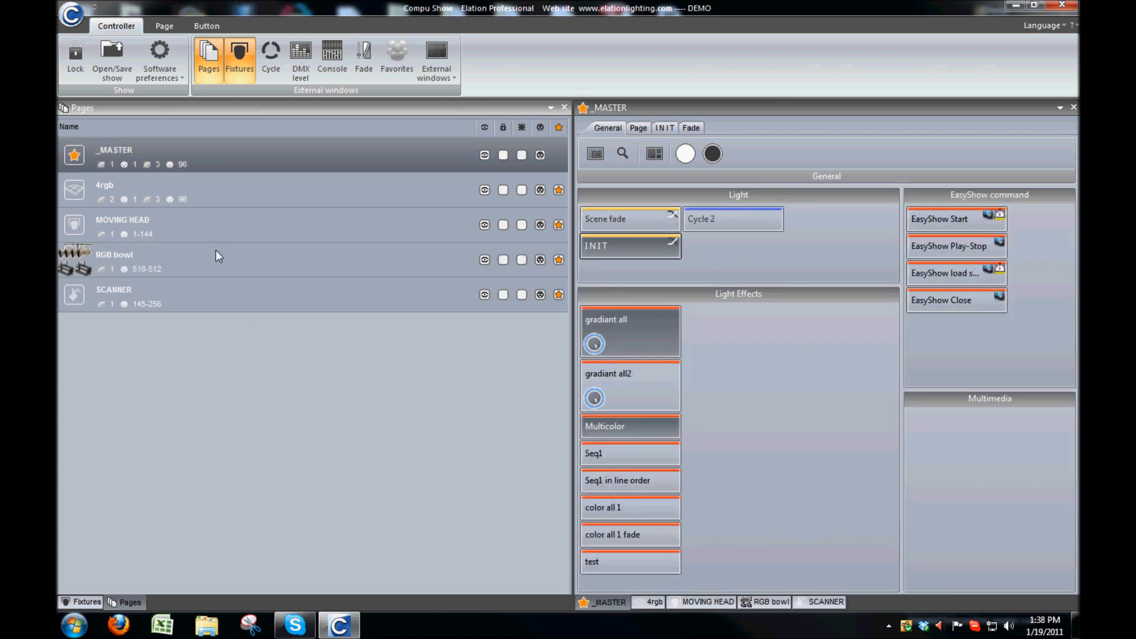
# Step: Go through the show's pages in the page list from 4rgb to SCANNER and return to _MASTER
pyautogui.click(291, 186)
pyautogui.click(303, 229)
pyautogui.click(307, 267)
pyautogui.click(311, 291)
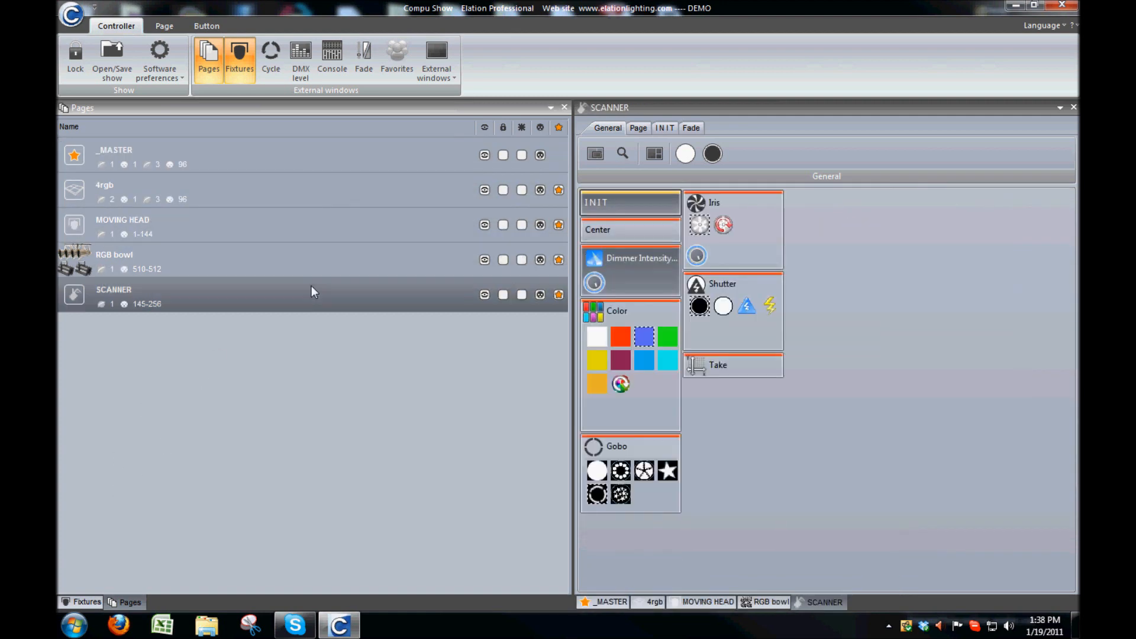
pyautogui.click(304, 155)
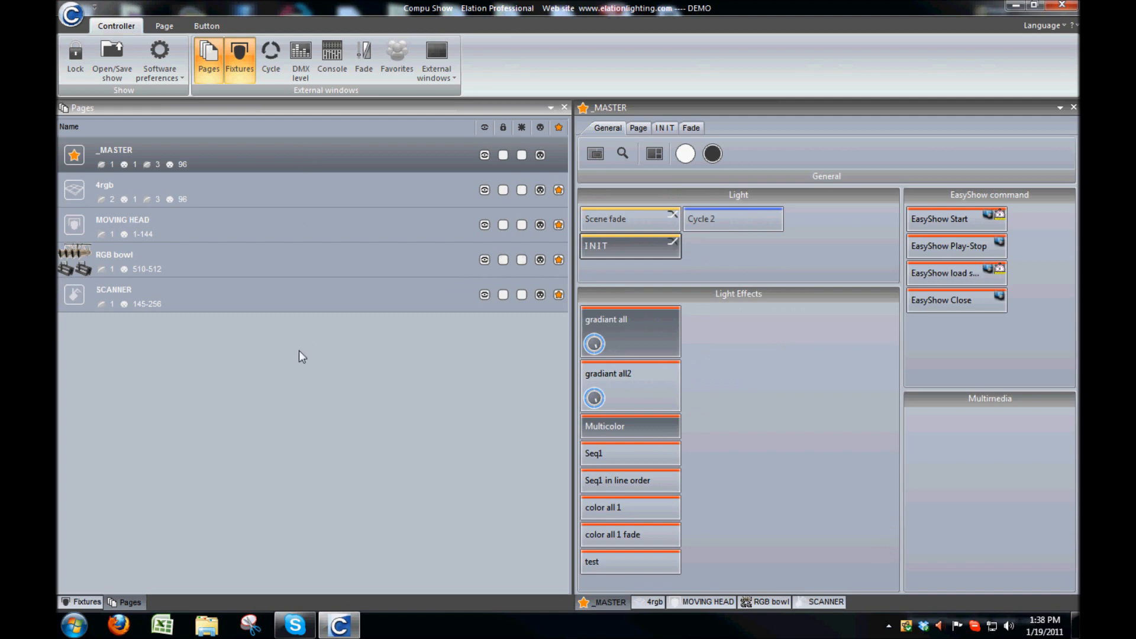
# Step: Display the fixture layout and check which fixtures belong to the moving head center, Panel 4RGB and panel cours groups
pyautogui.click(82, 602)
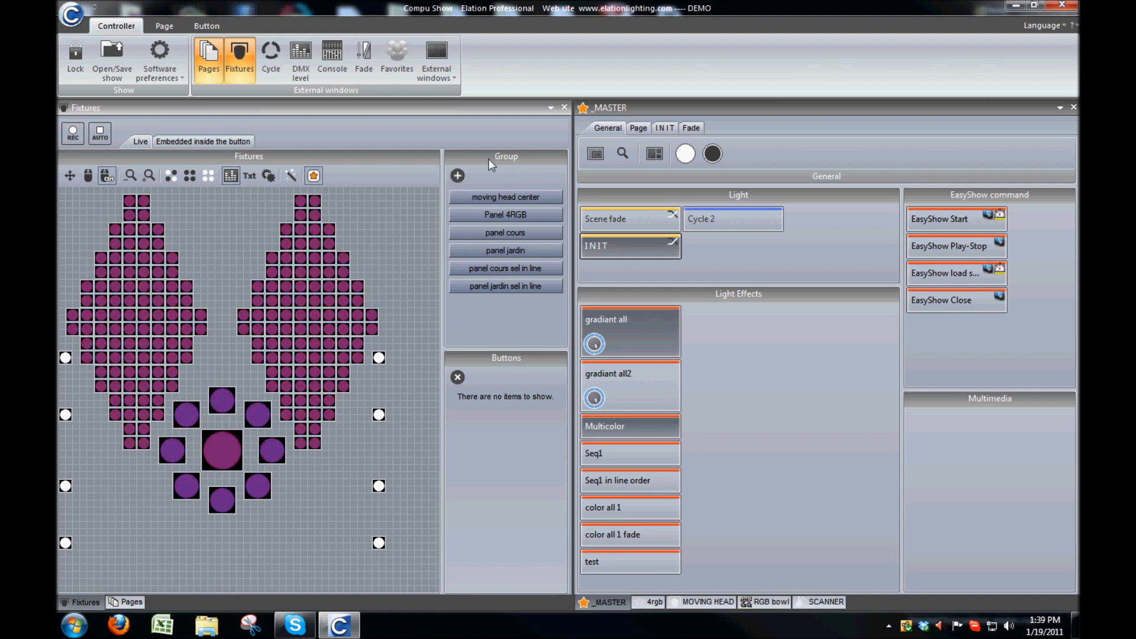
pyautogui.click(496, 199)
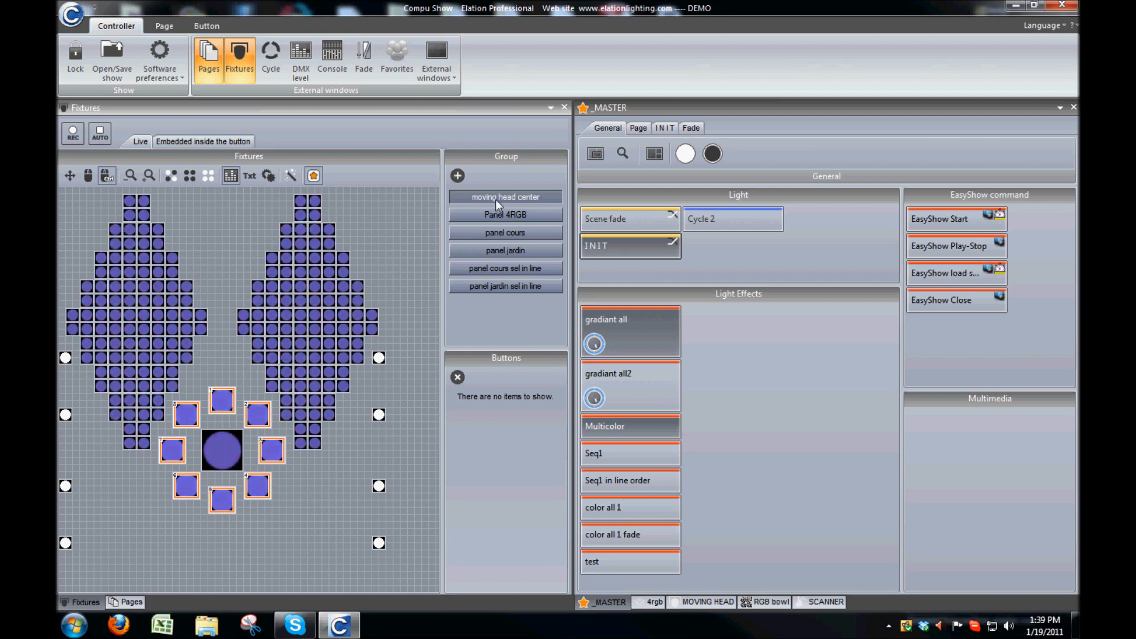
pyautogui.click(495, 200)
pyautogui.click(499, 216)
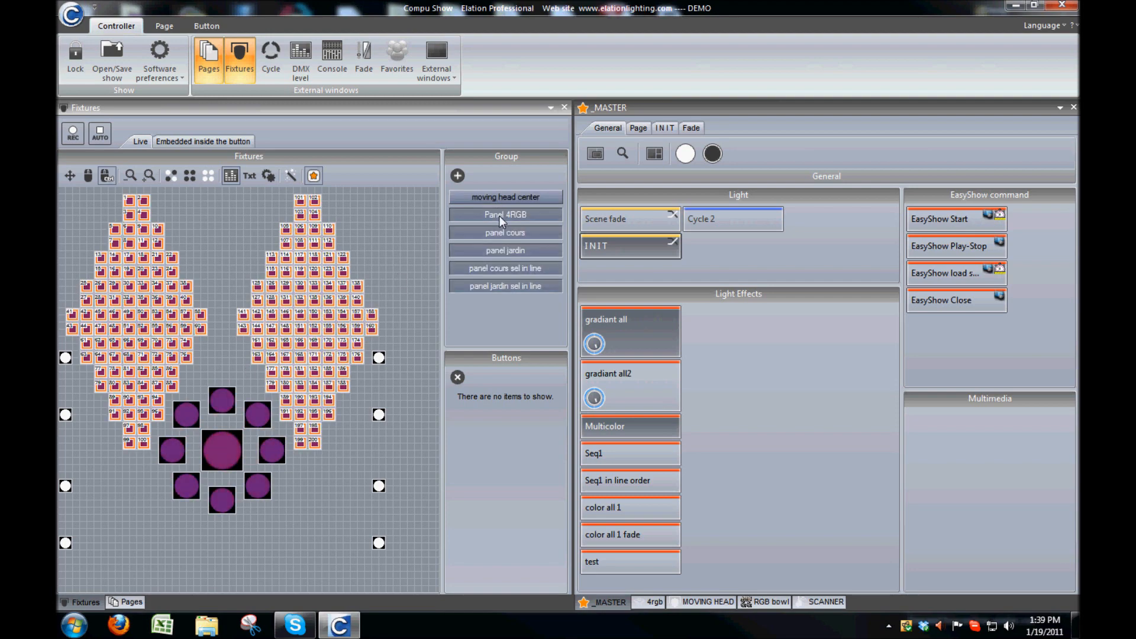
pyautogui.click(499, 215)
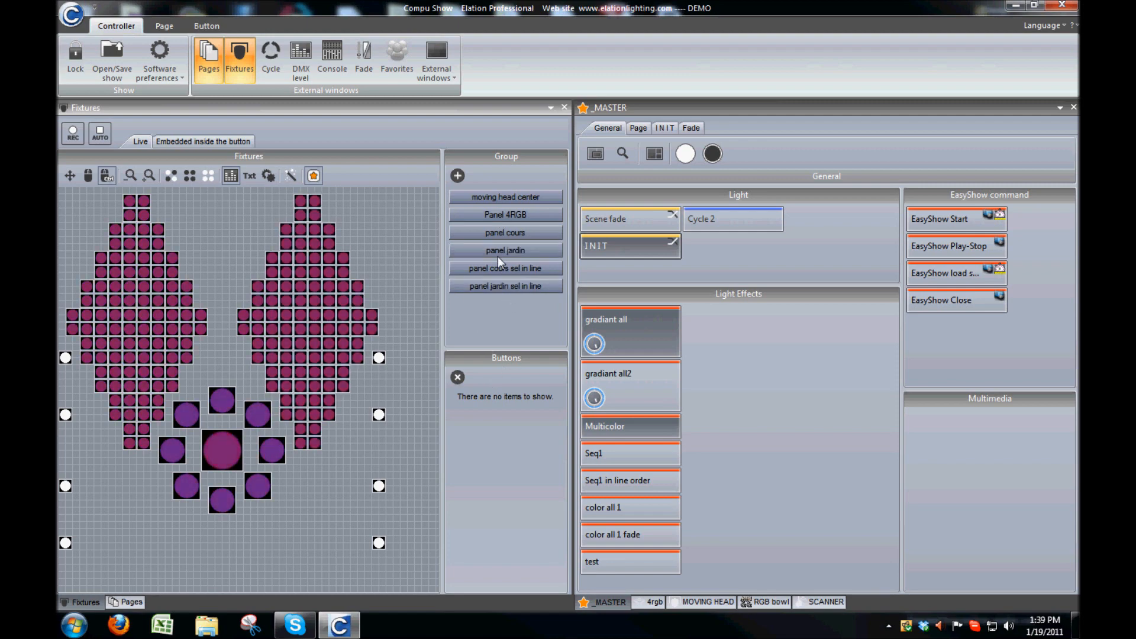
pyautogui.click(502, 231)
pyautogui.click(502, 231)
pyautogui.click(156, 28)
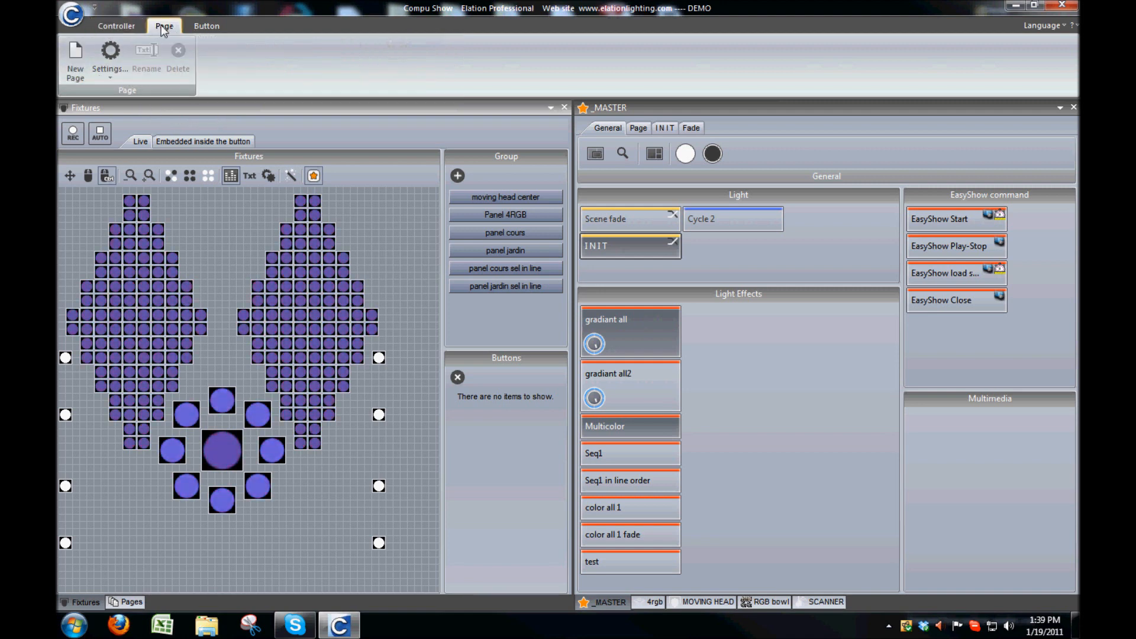
pyautogui.click(206, 27)
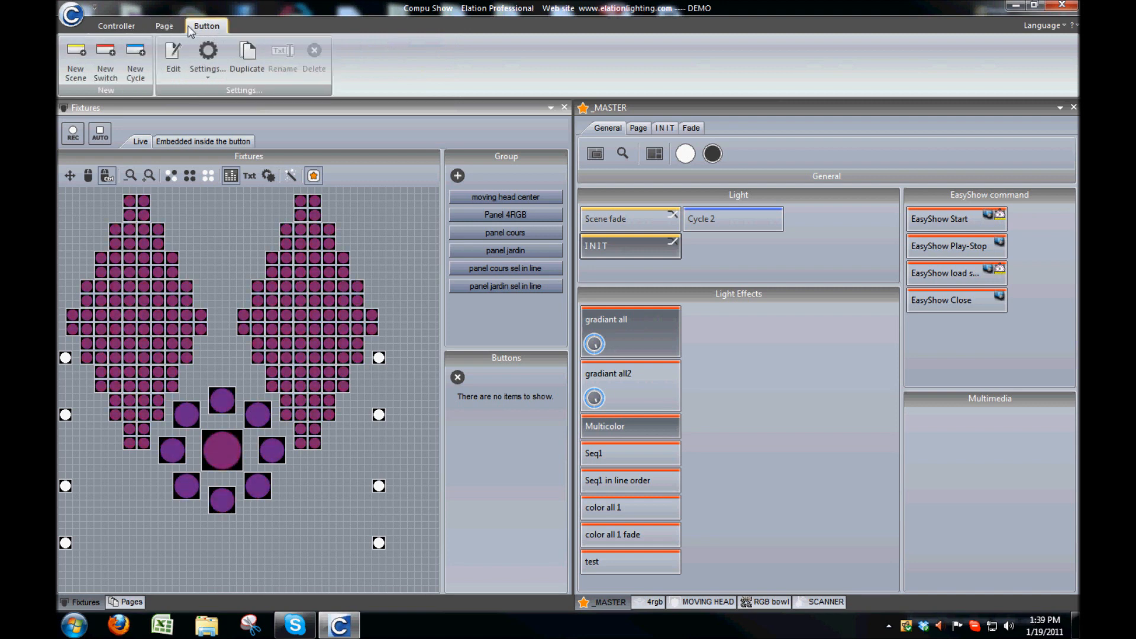
pyautogui.click(176, 26)
pyautogui.click(135, 26)
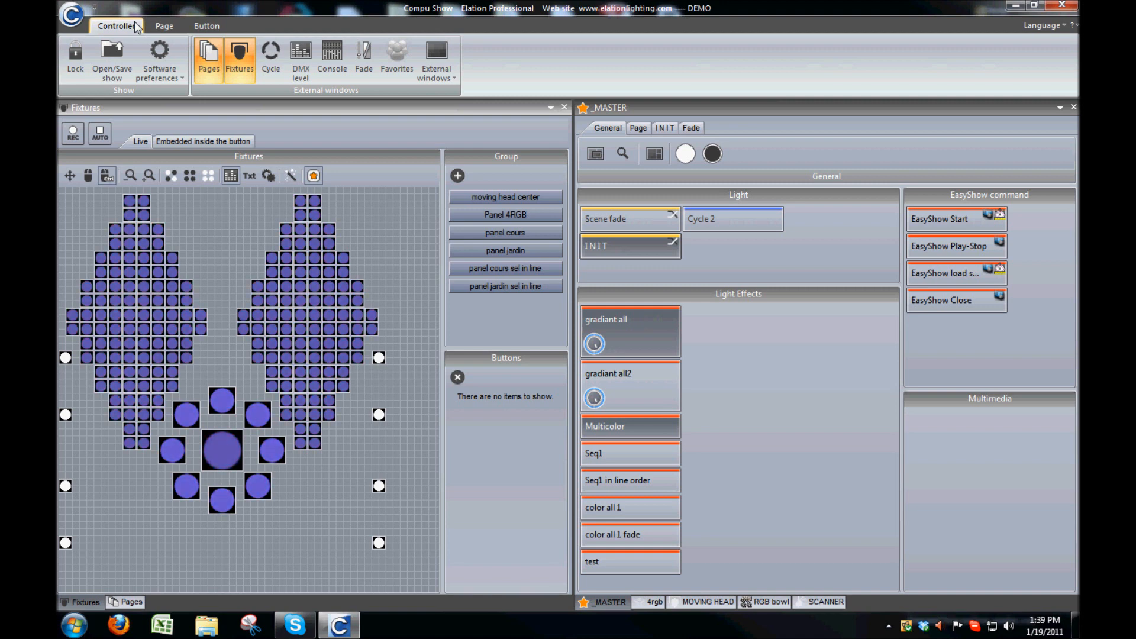
# Step: Open the list of shows on the hard drive and look over the Demo, E spot and Elation Demo entries
pyautogui.click(120, 55)
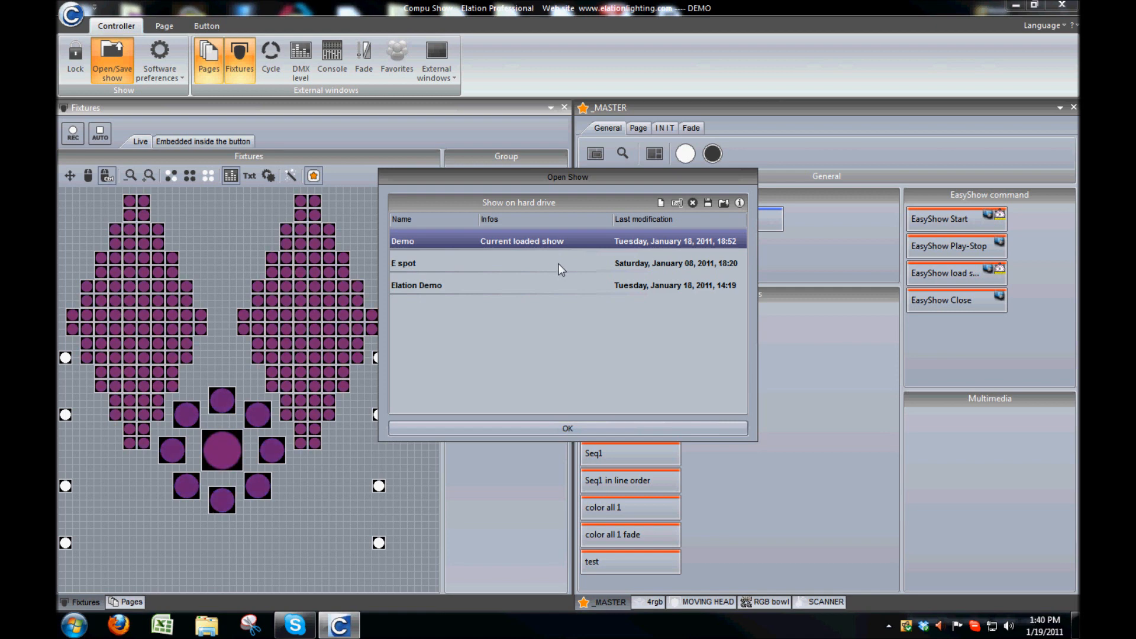
pyautogui.click(513, 263)
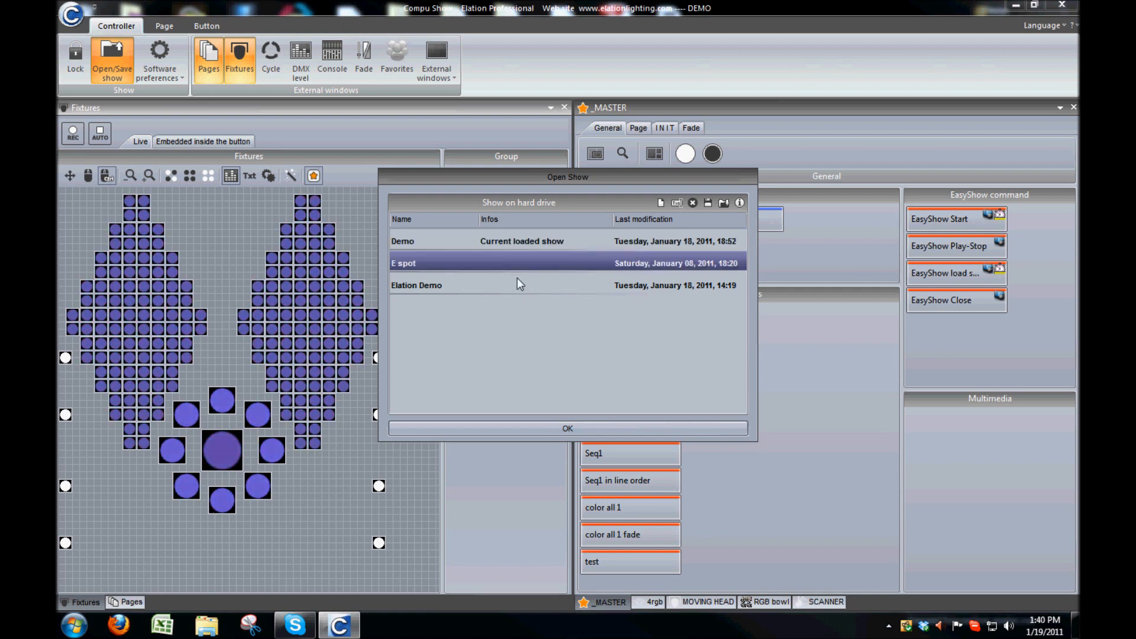
pyautogui.click(518, 280)
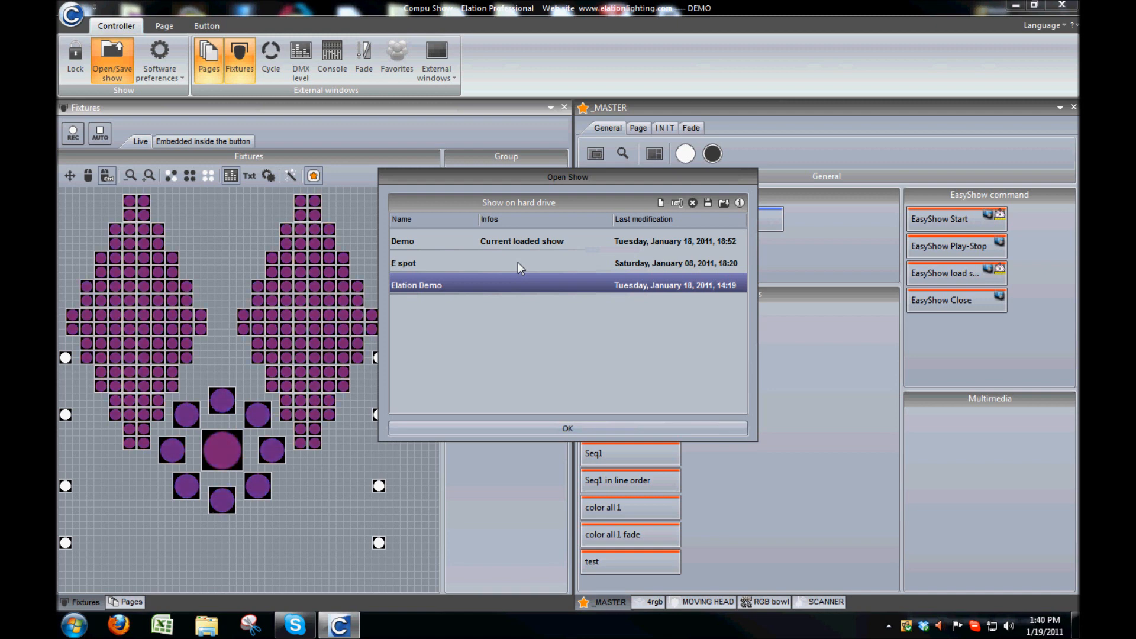
pyautogui.click(517, 262)
pyautogui.click(535, 243)
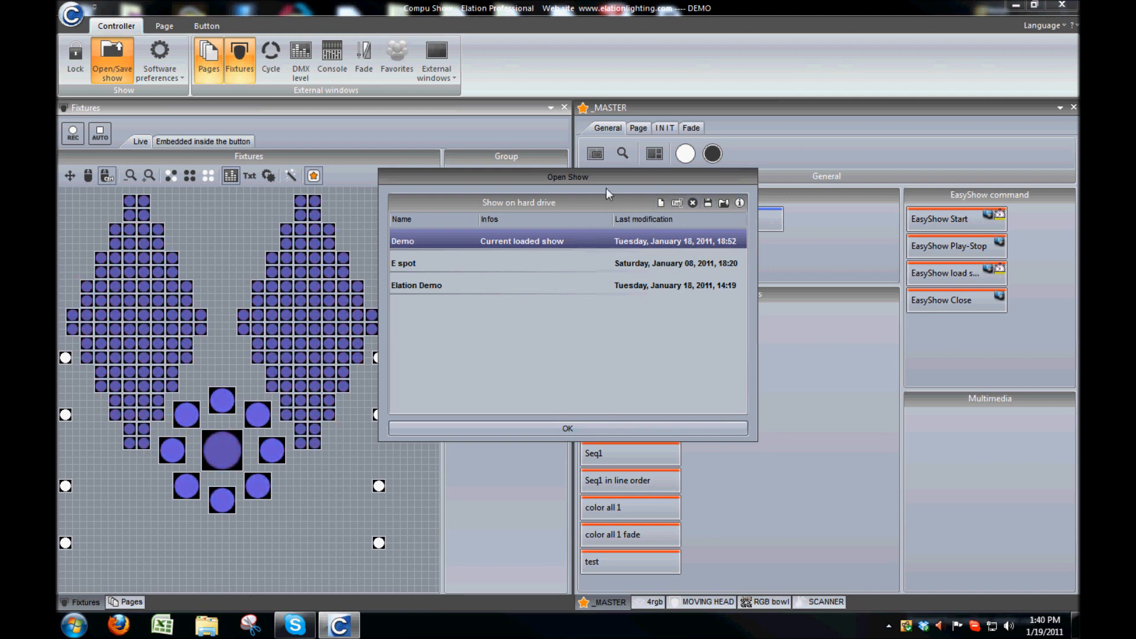
pyautogui.moveTo(606, 183); pyautogui.dragTo(618, 179)
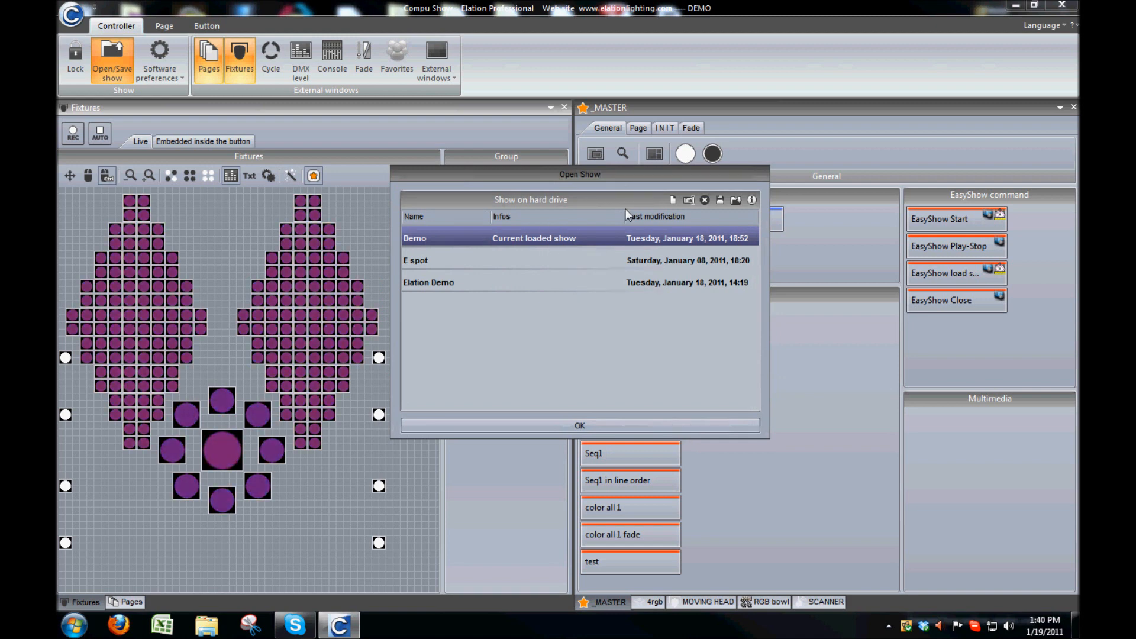
# Step: Create a new show named "Demo show"
pyautogui.click(673, 201)
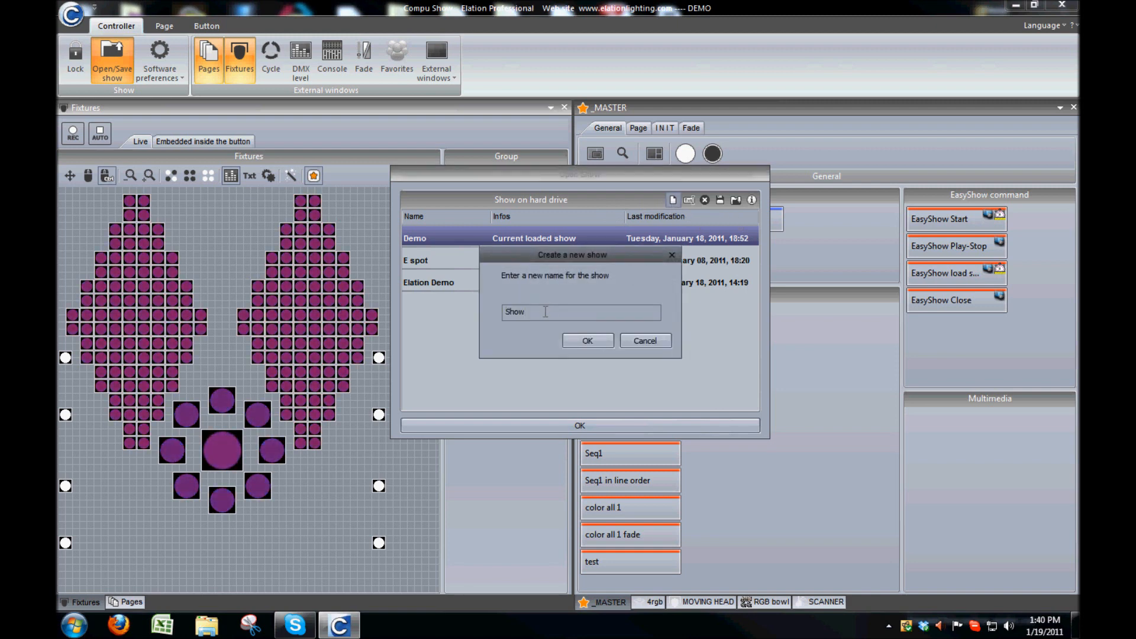
pyautogui.write('S')
pyautogui.press('BackSpace')
pyautogui.write('Demo show')
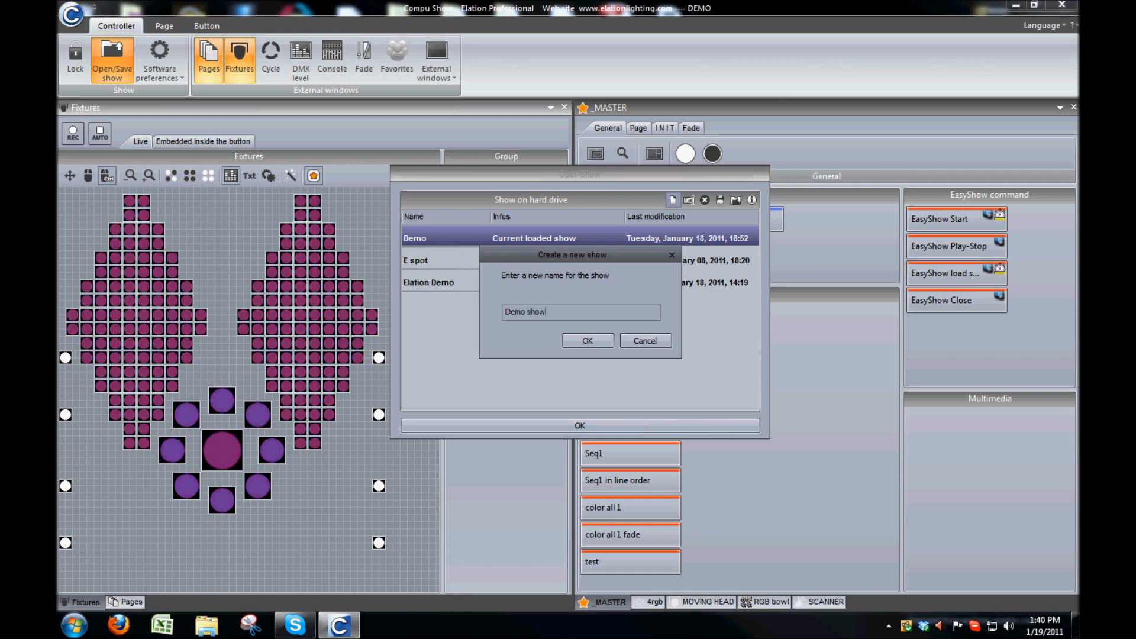
pyautogui.click(586, 341)
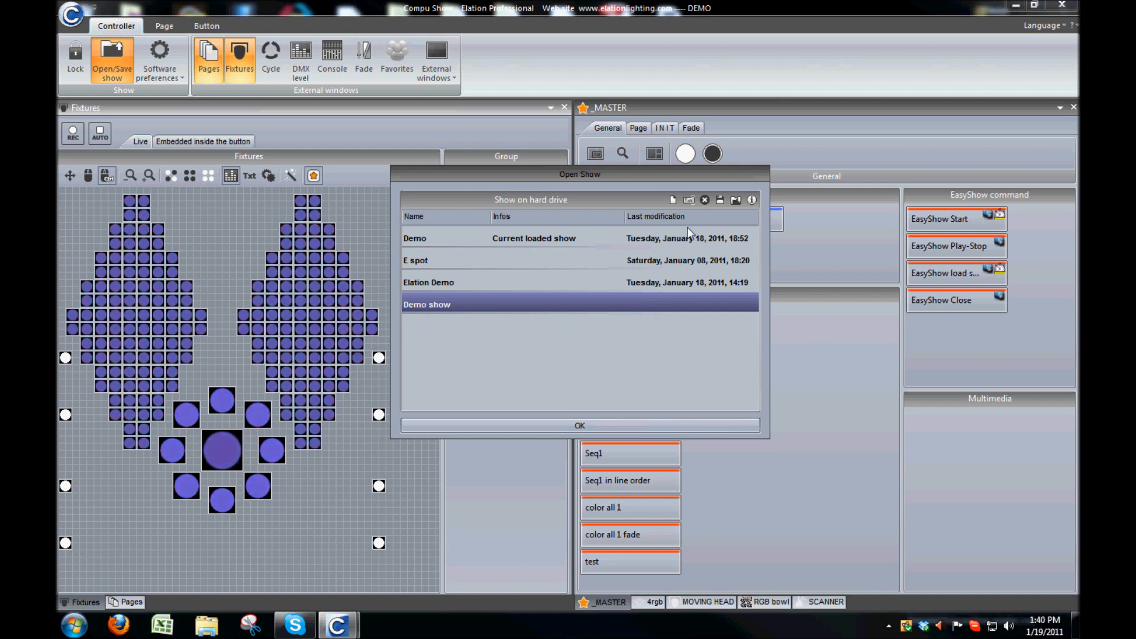
# Step: Look at the rename option for Demo show without changing it, and examine the detailed contents of the saved shows
pyautogui.click(690, 202)
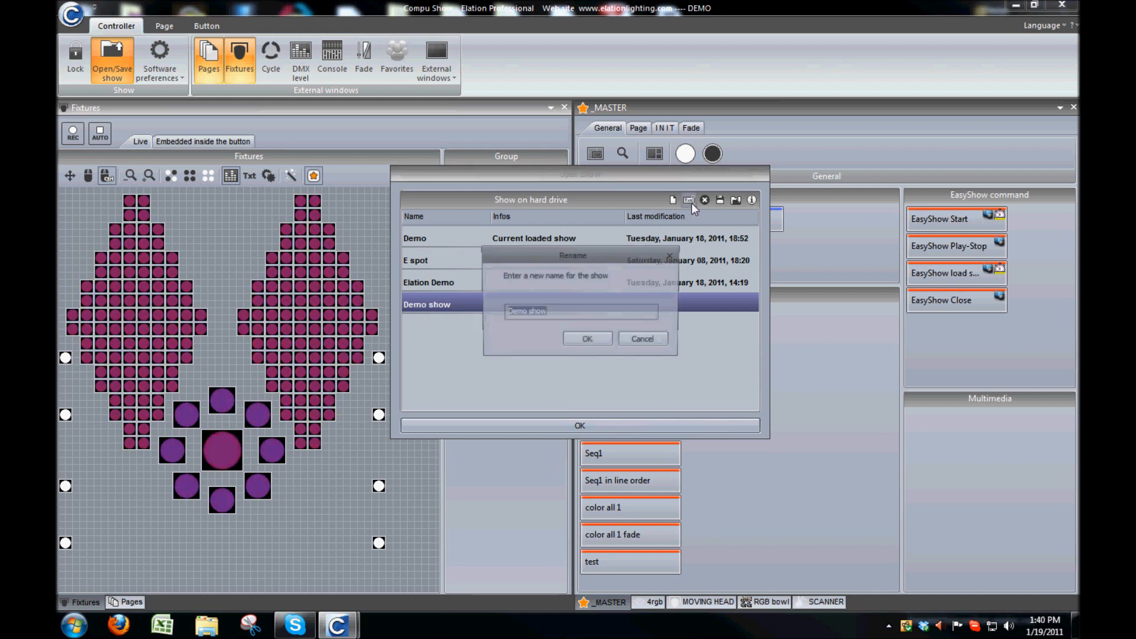
pyautogui.click(631, 341)
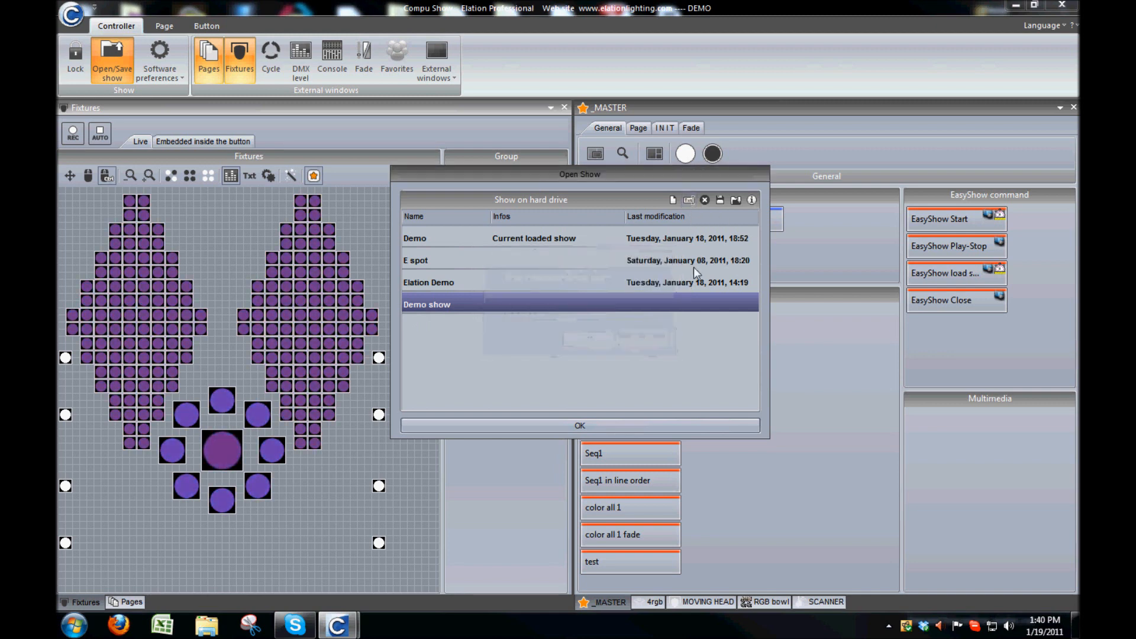
pyautogui.click(751, 200)
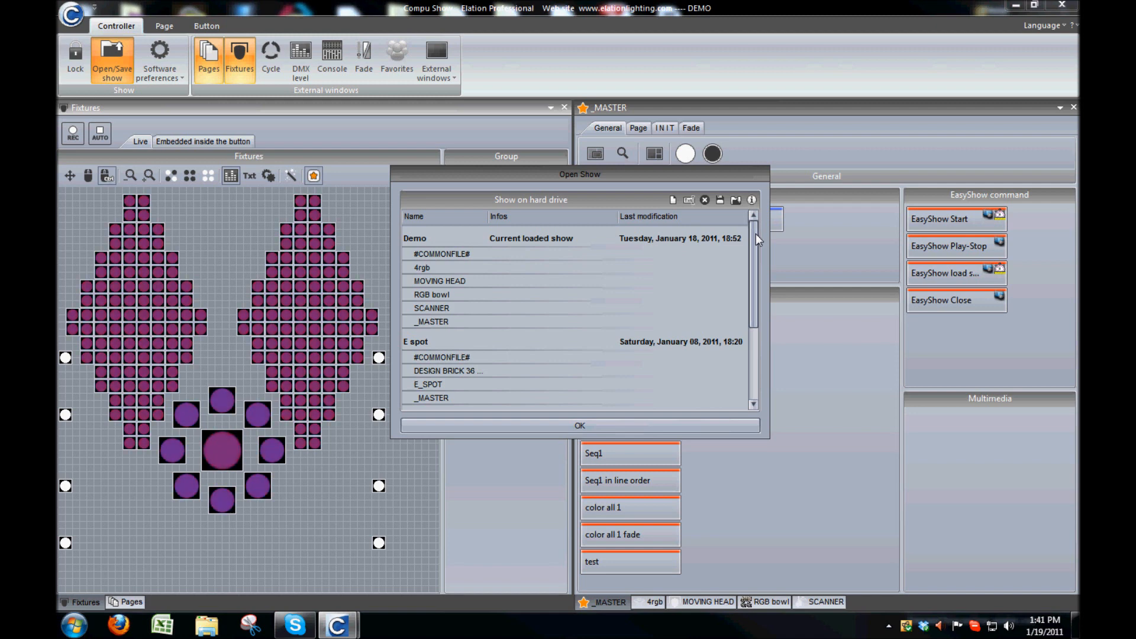
pyautogui.moveTo(754, 255); pyautogui.dragTo(747, 217)
pyautogui.click(752, 201)
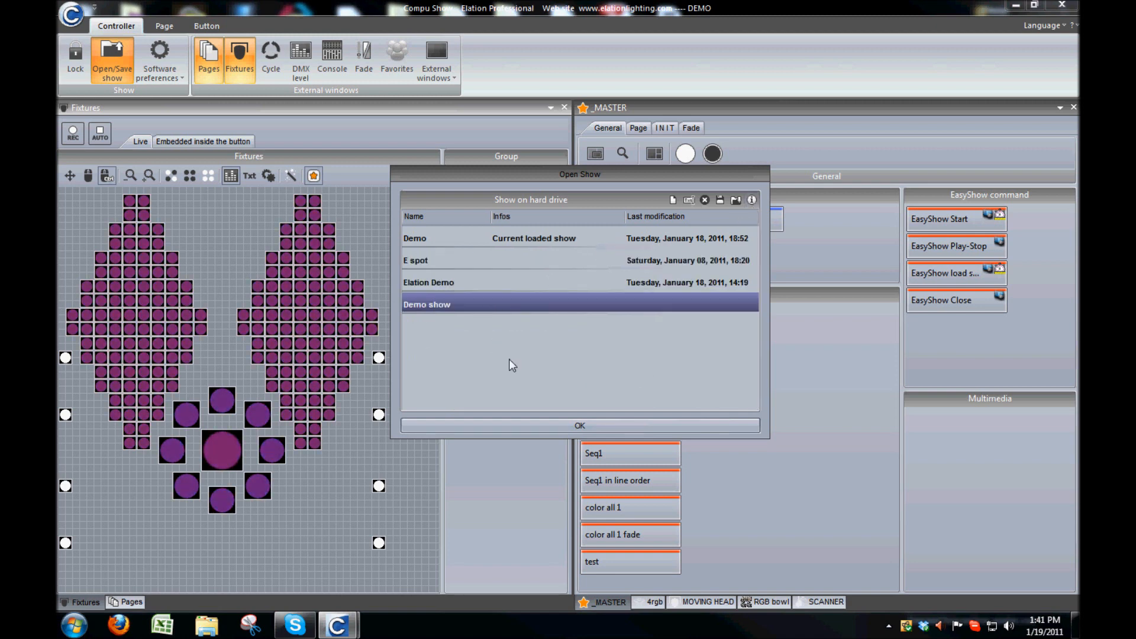
# Step: Load the Demo show and widen the Pages area
pyautogui.click(540, 424)
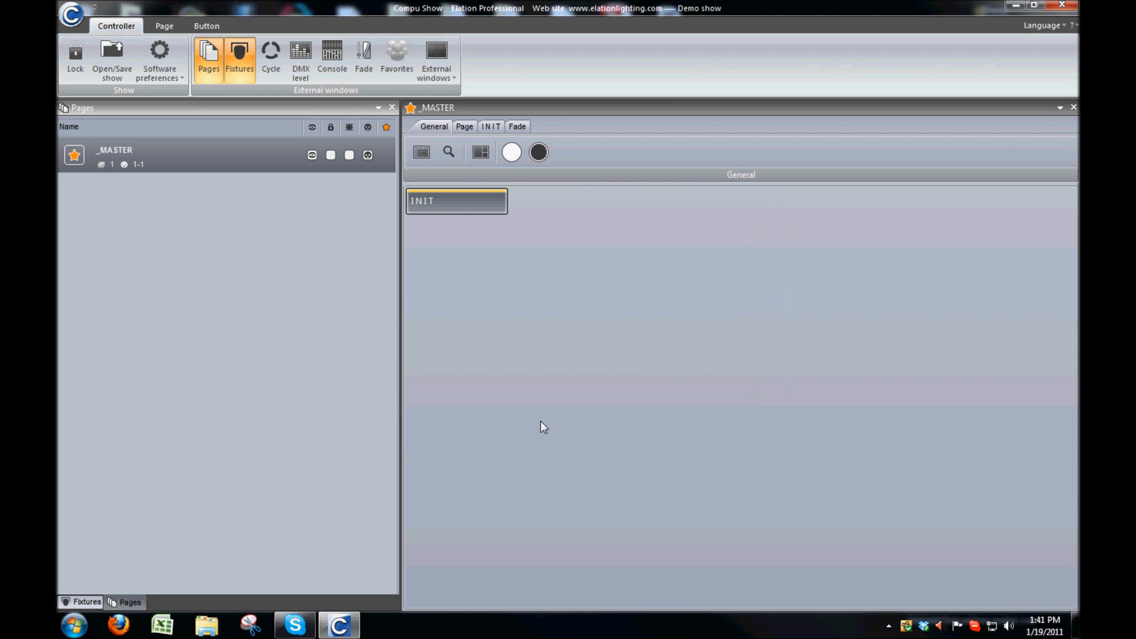
pyautogui.moveTo(399, 317); pyautogui.dragTo(473, 323)
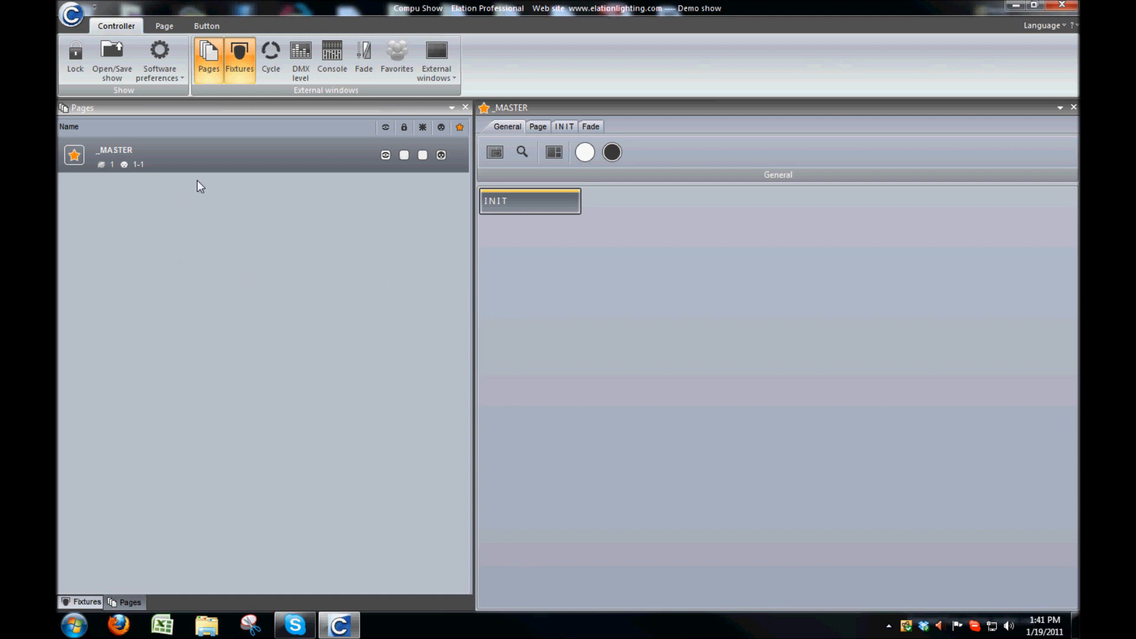
# Step: Start a new page and select the Design Spot 300e profile from the Elation Pro design spot library
pyautogui.click(159, 28)
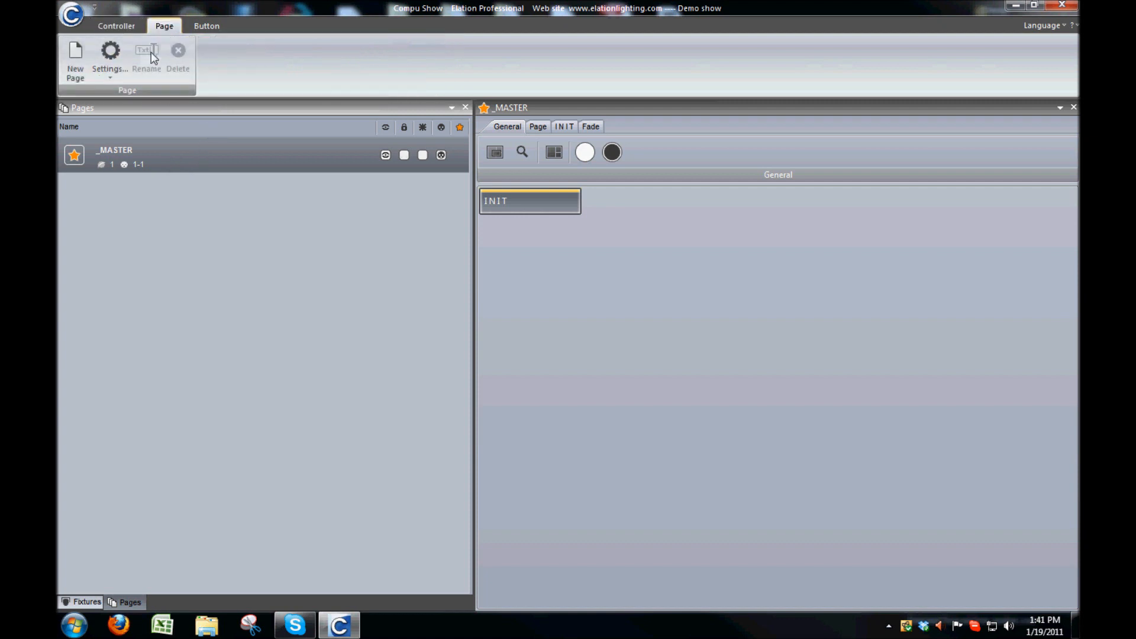
pyautogui.click(73, 70)
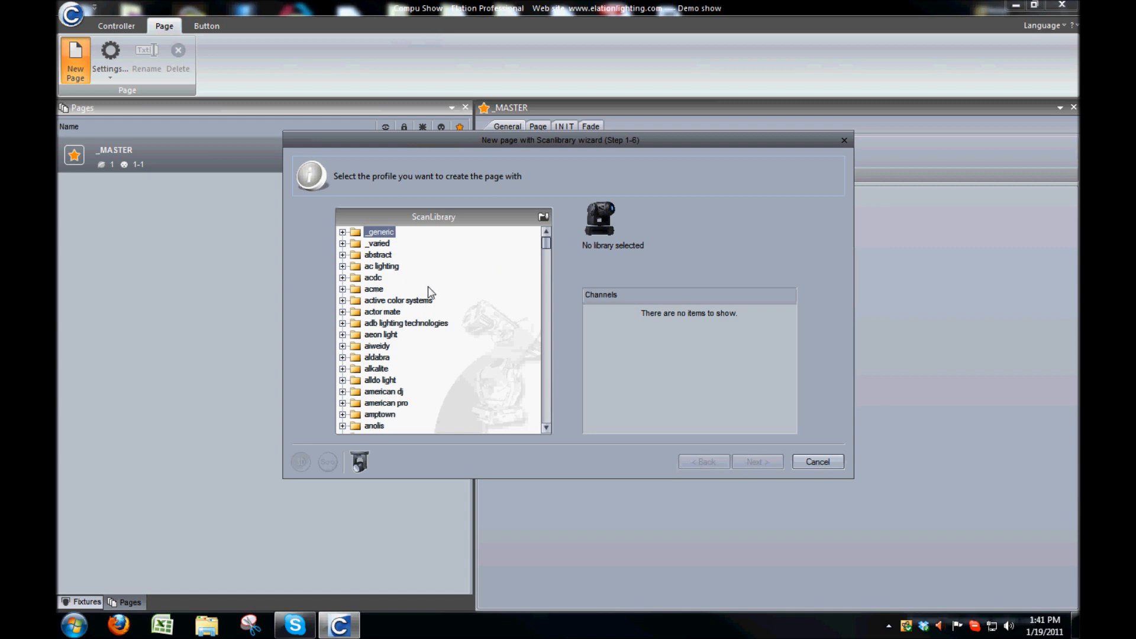
pyautogui.scroll(-15, 431, 293)
pyautogui.scroll(-8, 430, 292)
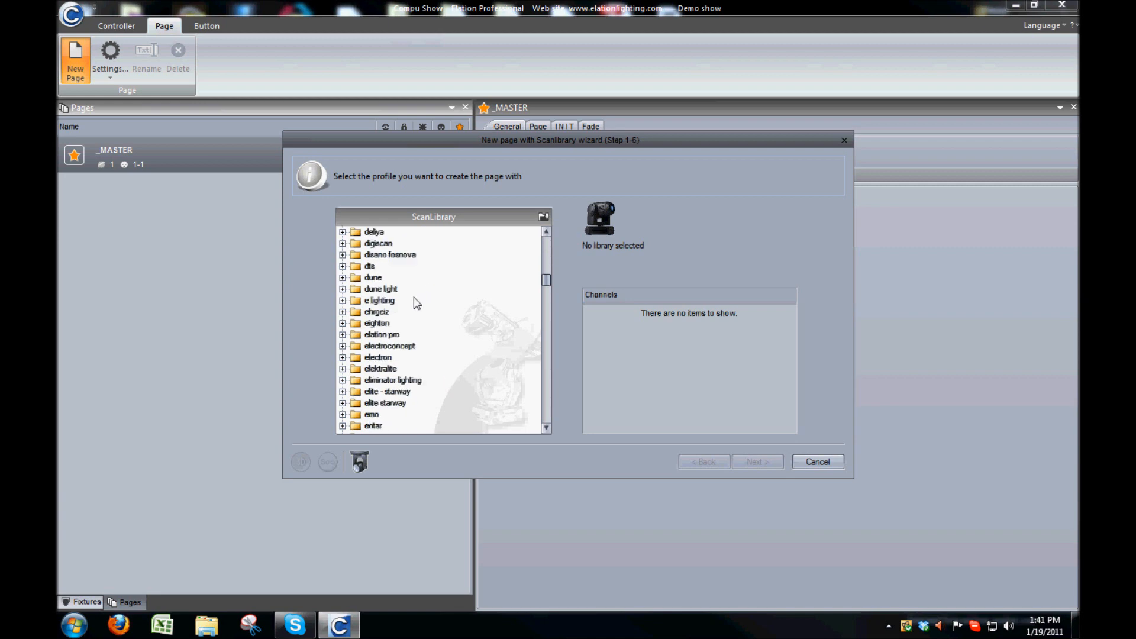
pyautogui.click(342, 334)
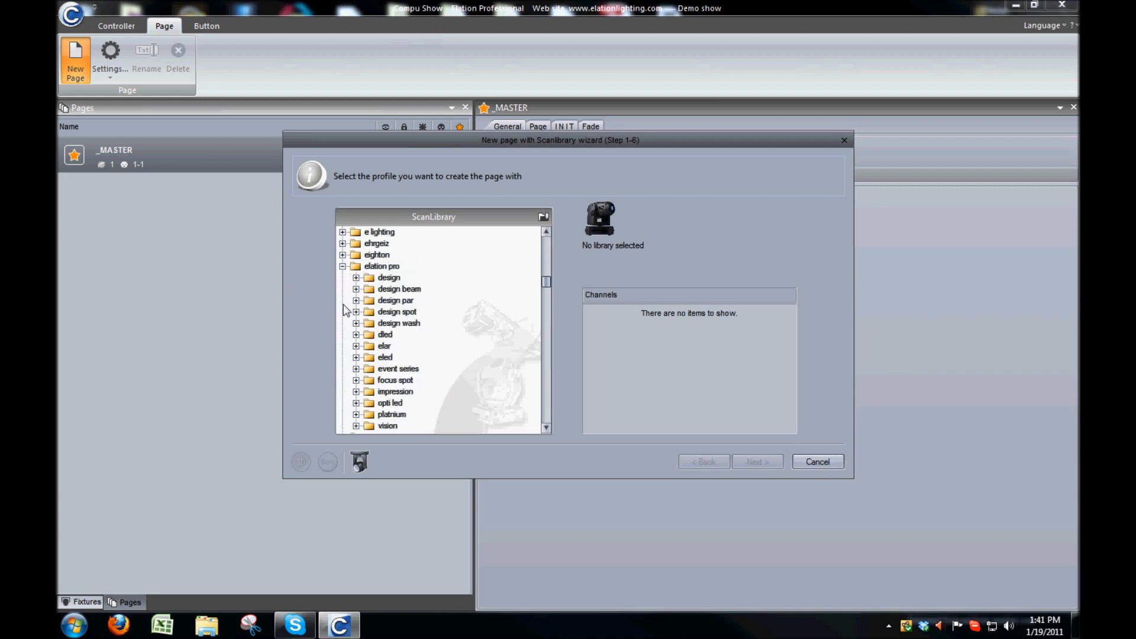
pyautogui.click(356, 311)
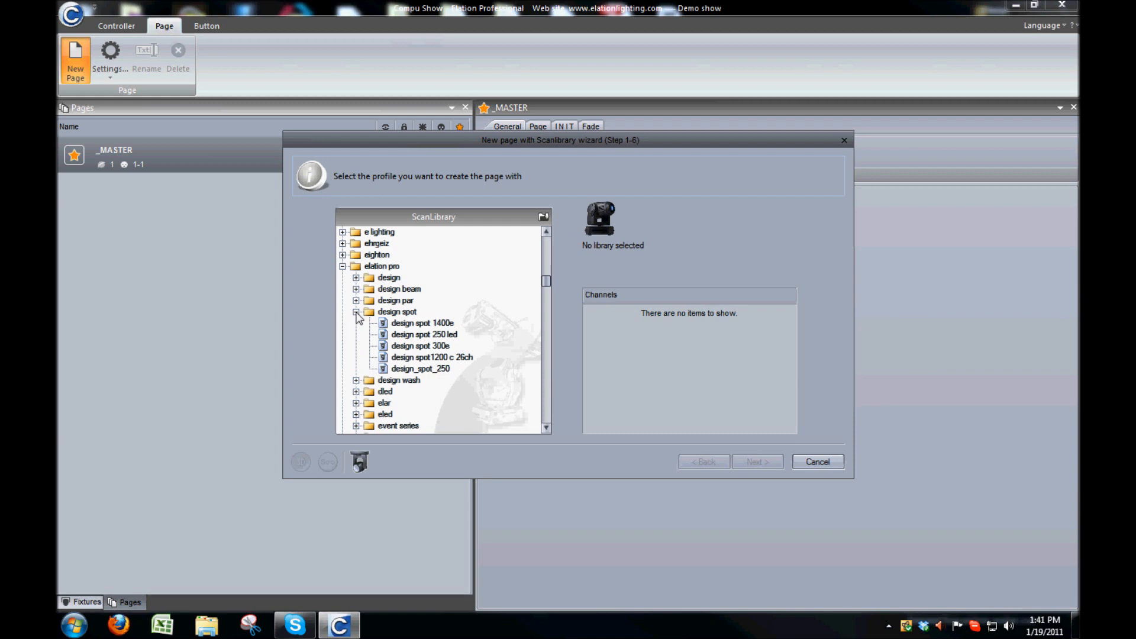
pyautogui.click(411, 358)
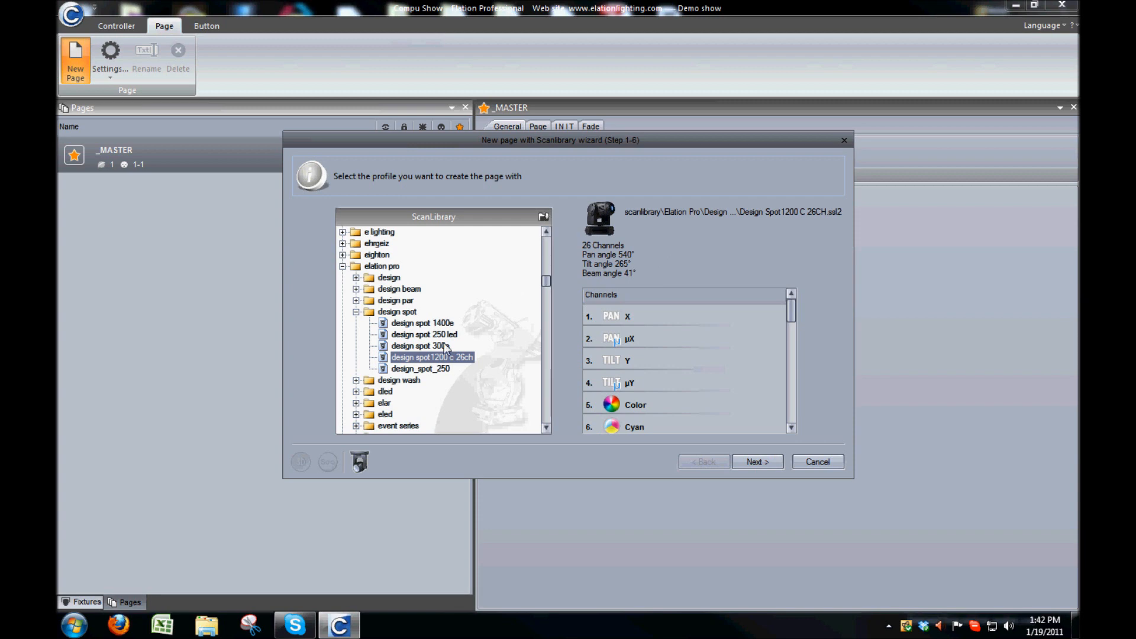
pyautogui.click(426, 348)
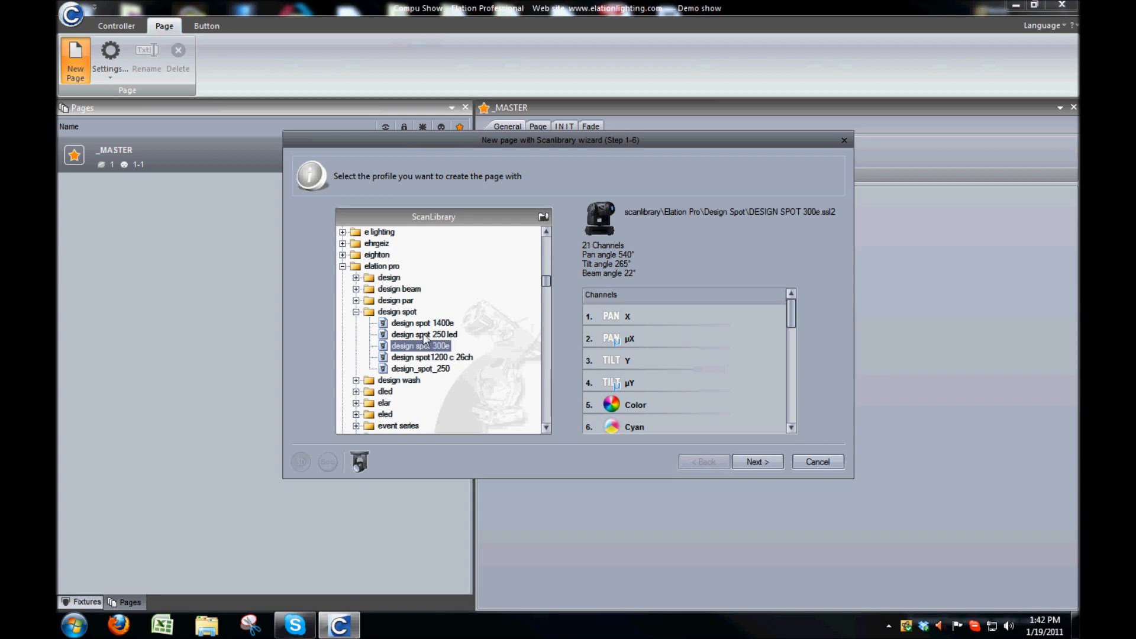
# Step: Choose the design spot1200 c 26ch profile for the new page, review its channel list and continue to DMX patching
pyautogui.click(424, 335)
pyautogui.click(425, 323)
pyautogui.click(436, 358)
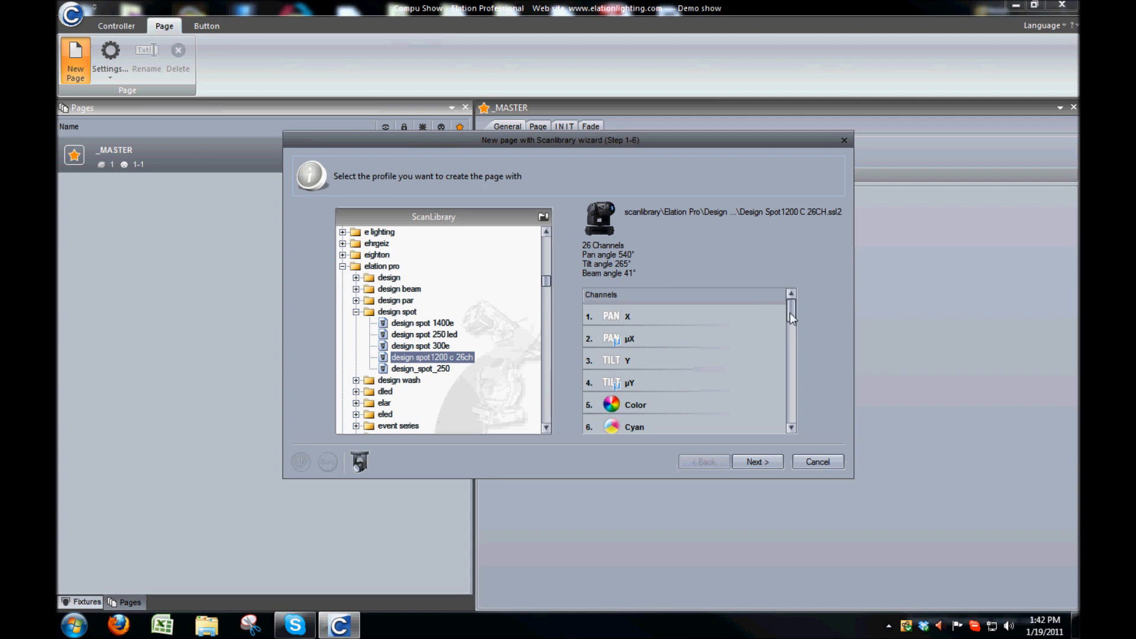
pyautogui.moveTo(791, 313); pyautogui.dragTo(792, 431)
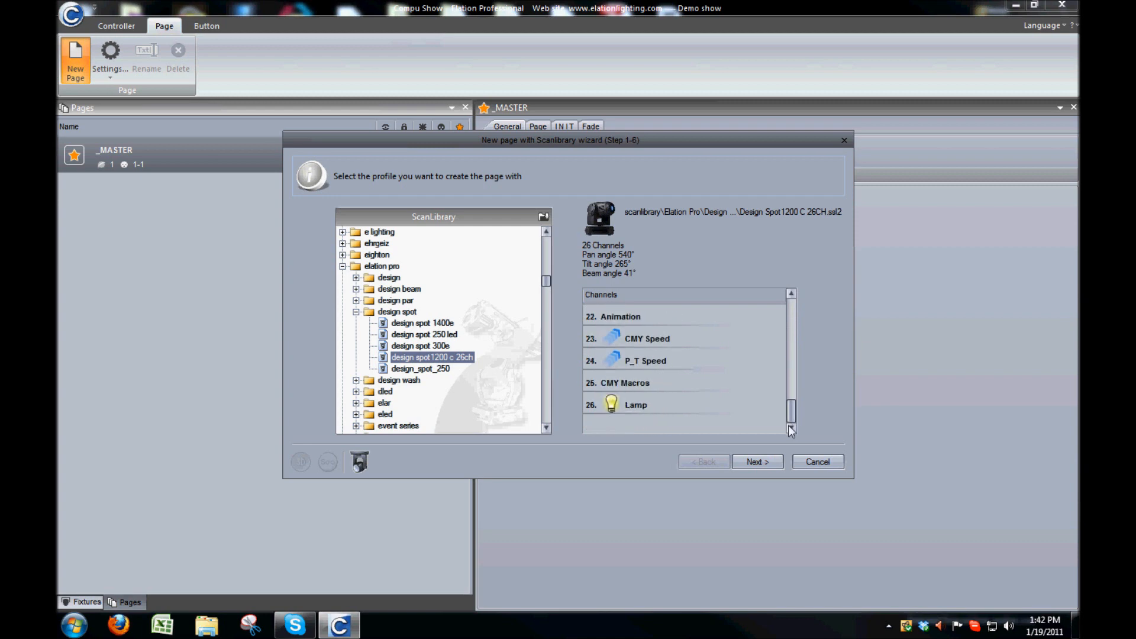
pyautogui.click(763, 462)
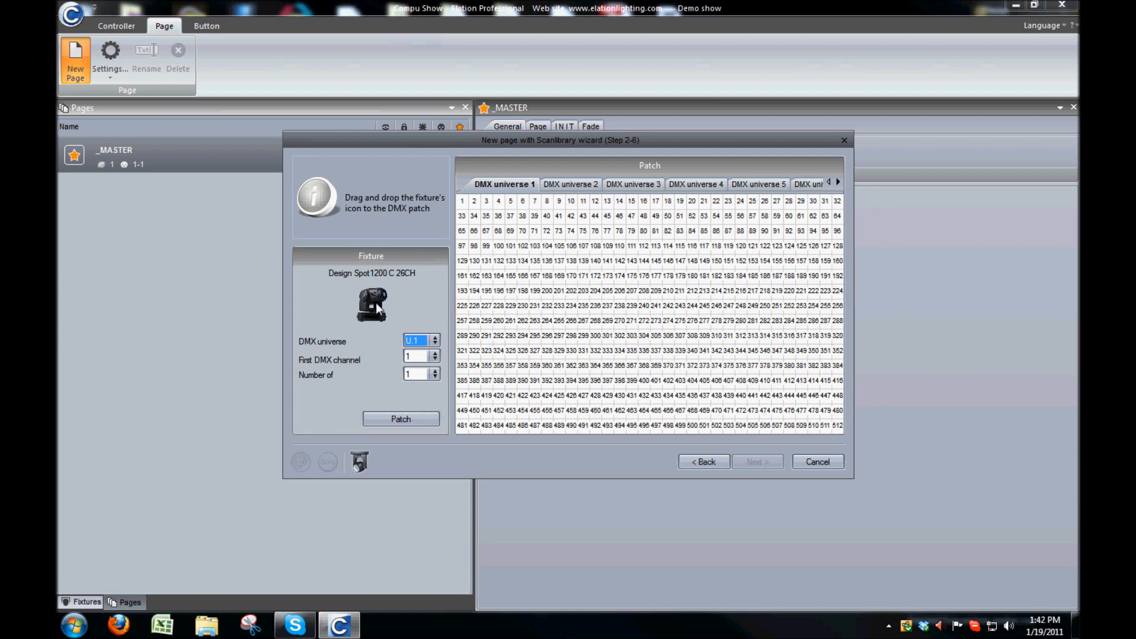
# Step: Patch one Design Spot1200 C 26CH at channel 1 of DMX universe 1, and three more from channel 27
pyautogui.moveTo(376, 303); pyautogui.dragTo(467, 211)
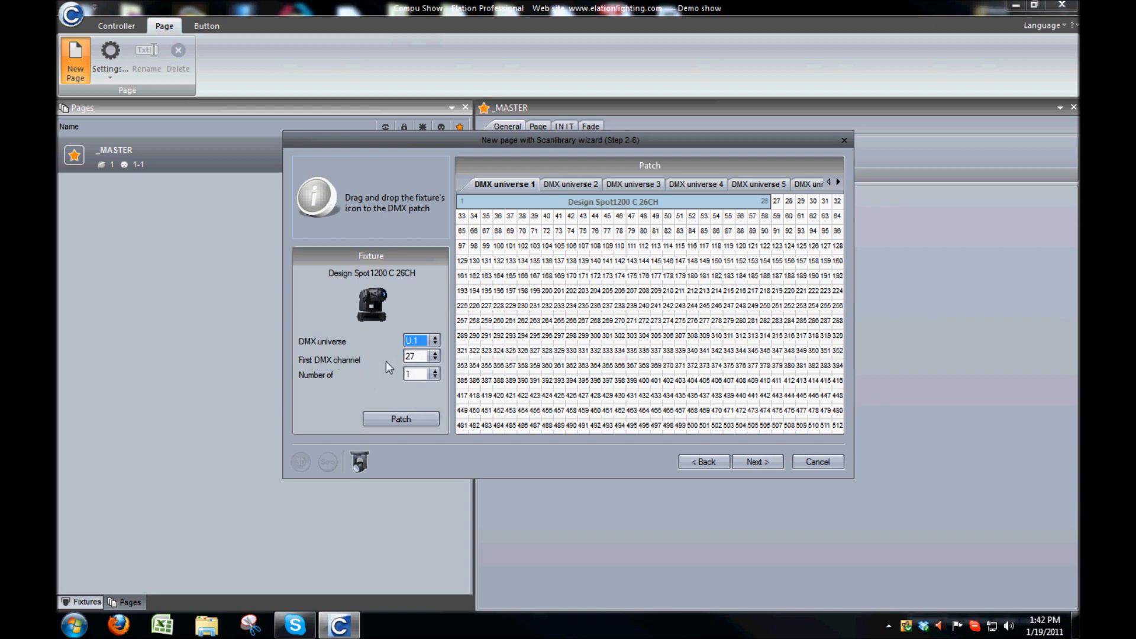
pyautogui.click(436, 374)
pyautogui.click(416, 405)
pyautogui.click(411, 419)
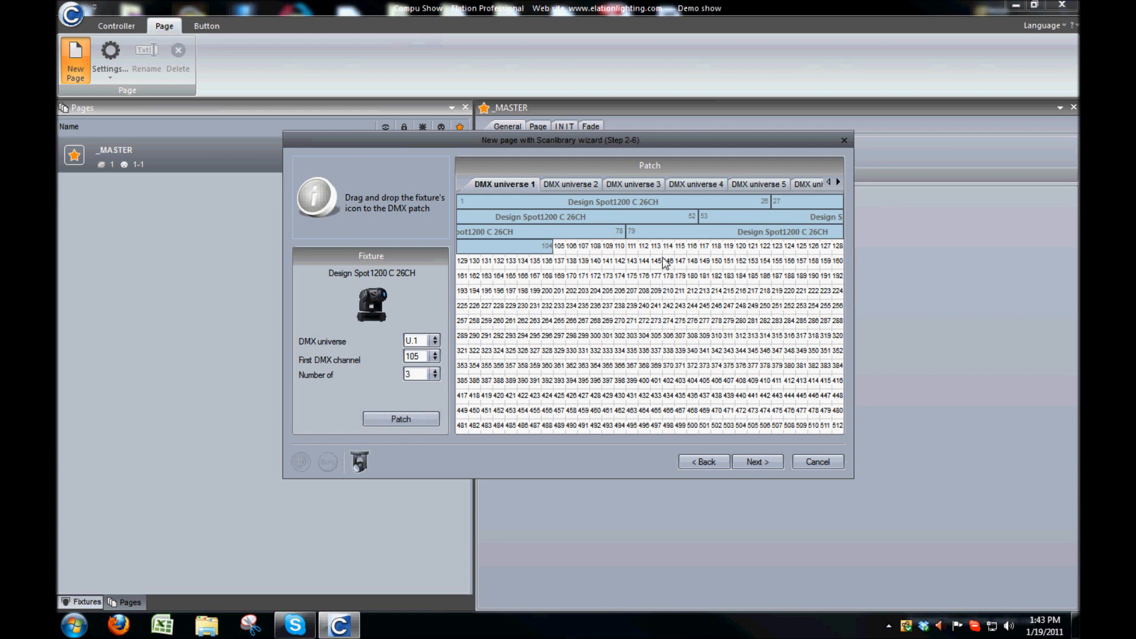
# Step: Move patched fixtures to other DMX addresses and back into consecutive blocks starting at channels 27, 53 and 79
pyautogui.moveTo(645, 240)
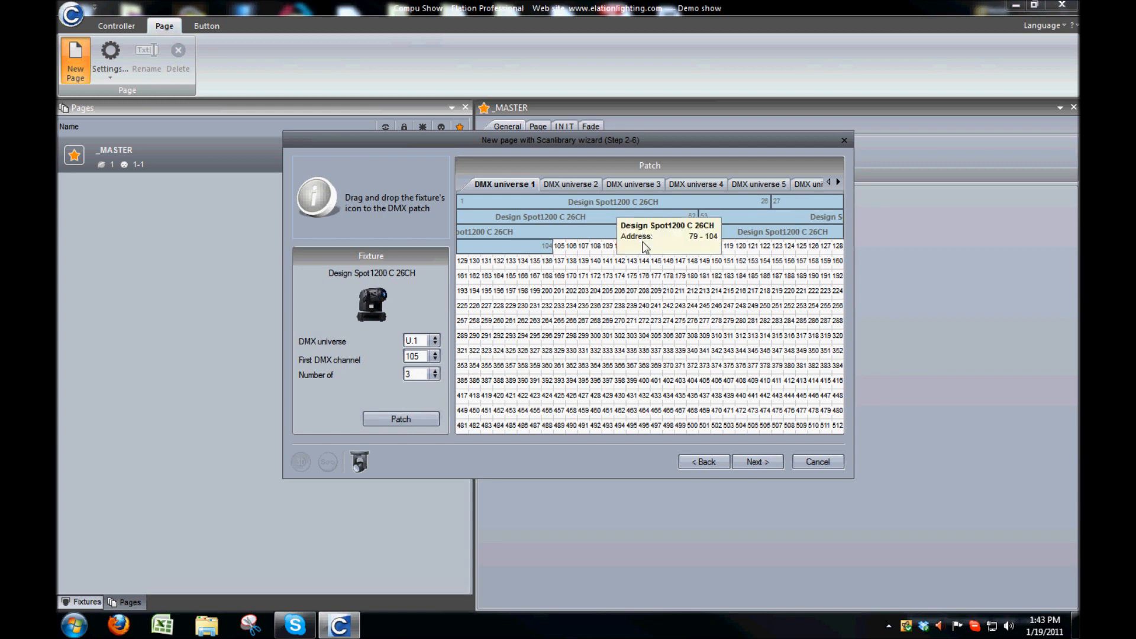
pyautogui.moveTo(646, 240); pyautogui.dragTo(698, 296)
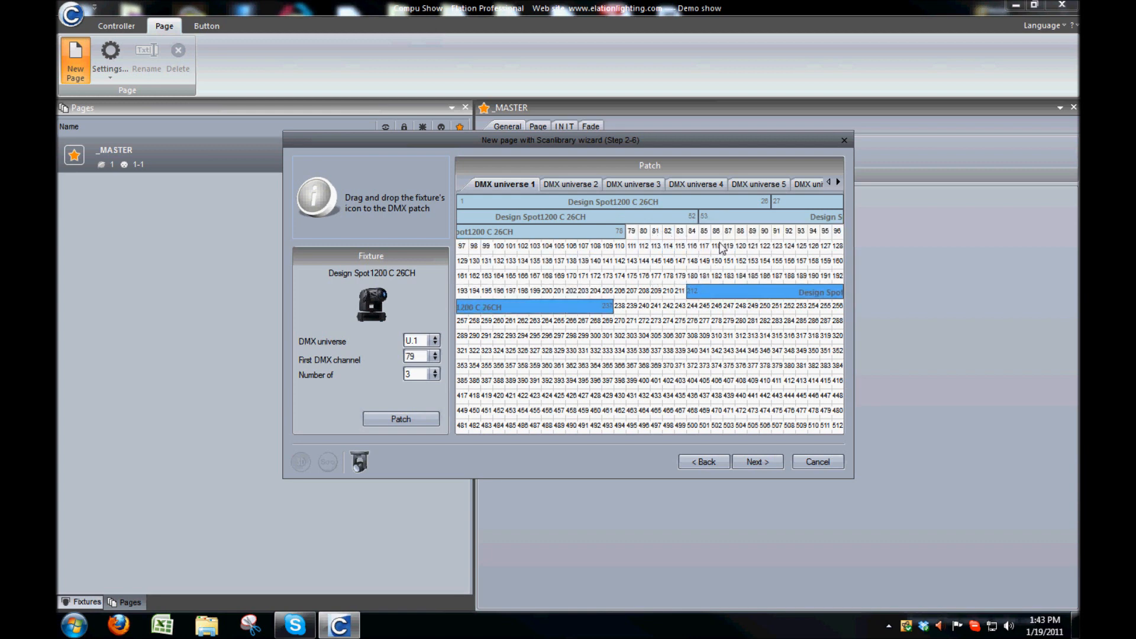
pyautogui.moveTo(721, 222); pyautogui.dragTo(781, 217)
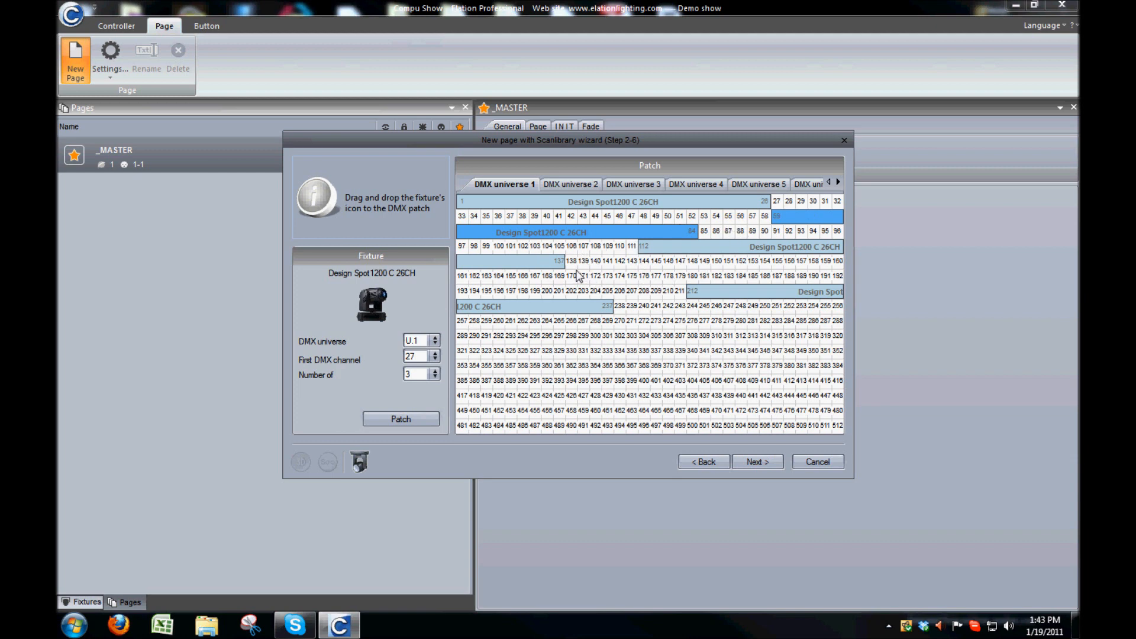
pyautogui.moveTo(784, 221); pyautogui.dragTo(791, 211)
pyautogui.moveTo(663, 250); pyautogui.dragTo(717, 220)
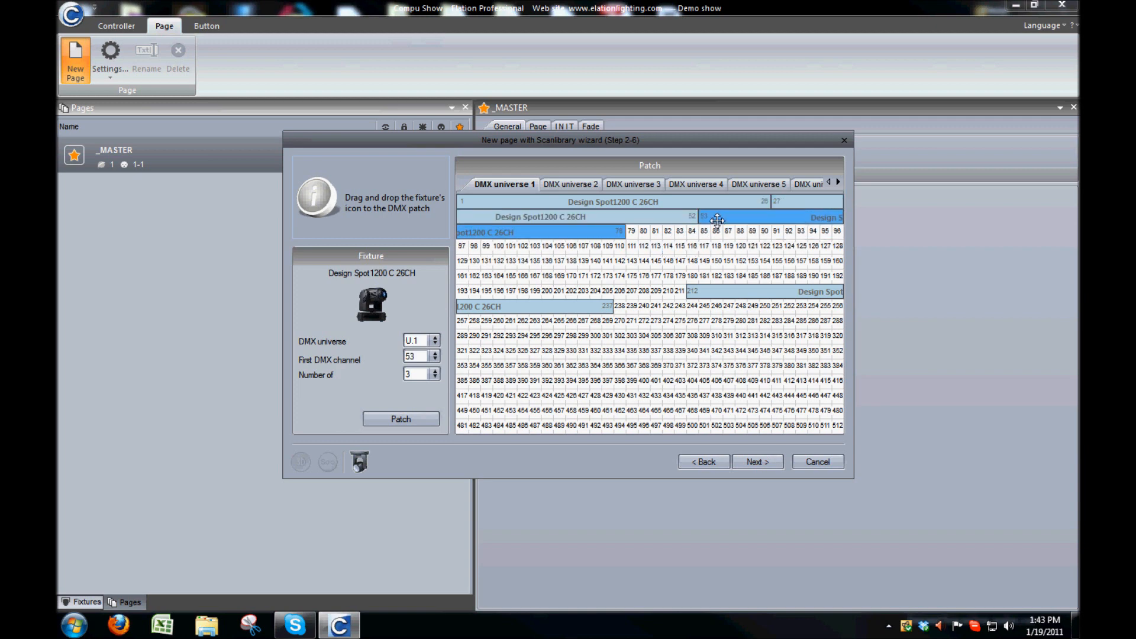
pyautogui.moveTo(692, 291); pyautogui.dragTo(639, 234)
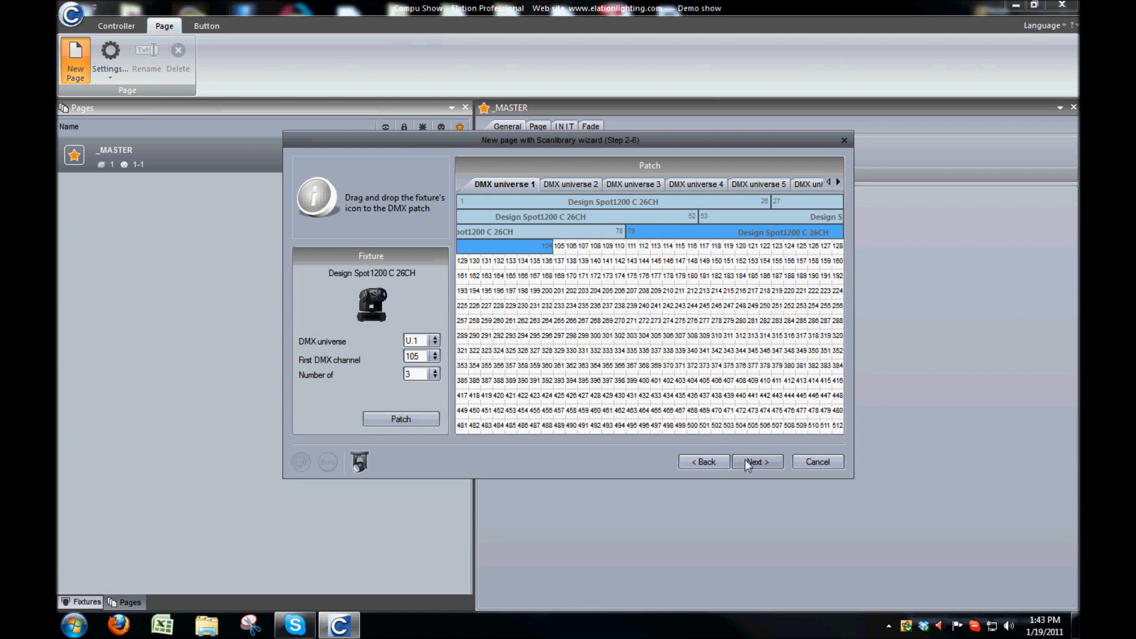
# Step: Accept the patch without a Pan/Tilt limit, examine the Color and GobRot2 presets, and keep all channel presets enabled
pyautogui.click(751, 462)
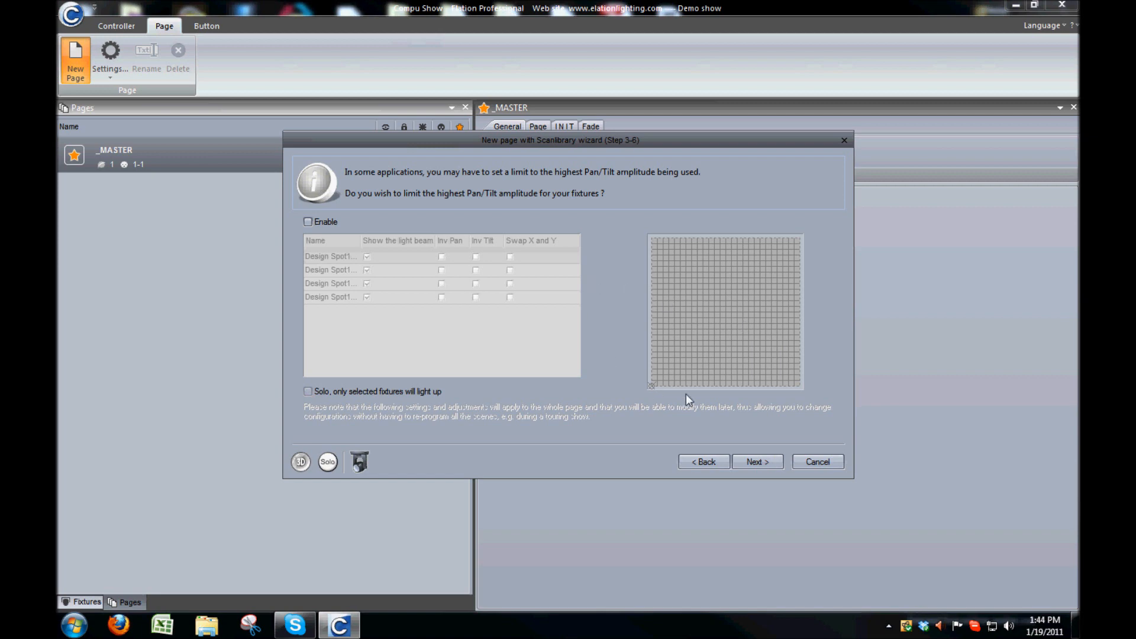
pyautogui.click(755, 461)
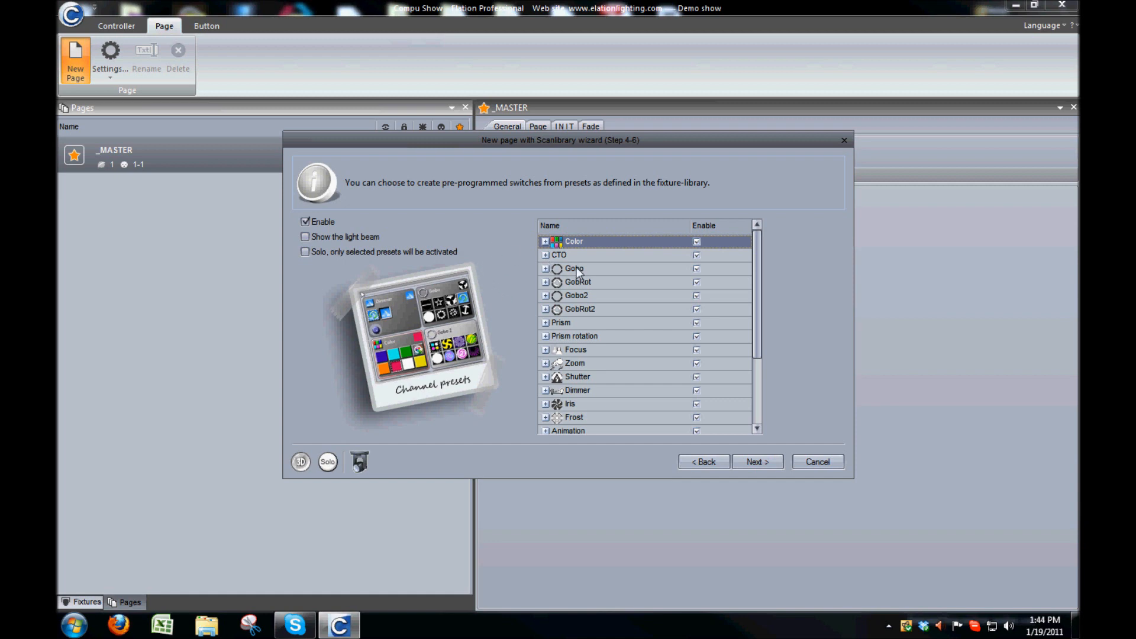
pyautogui.click(545, 242)
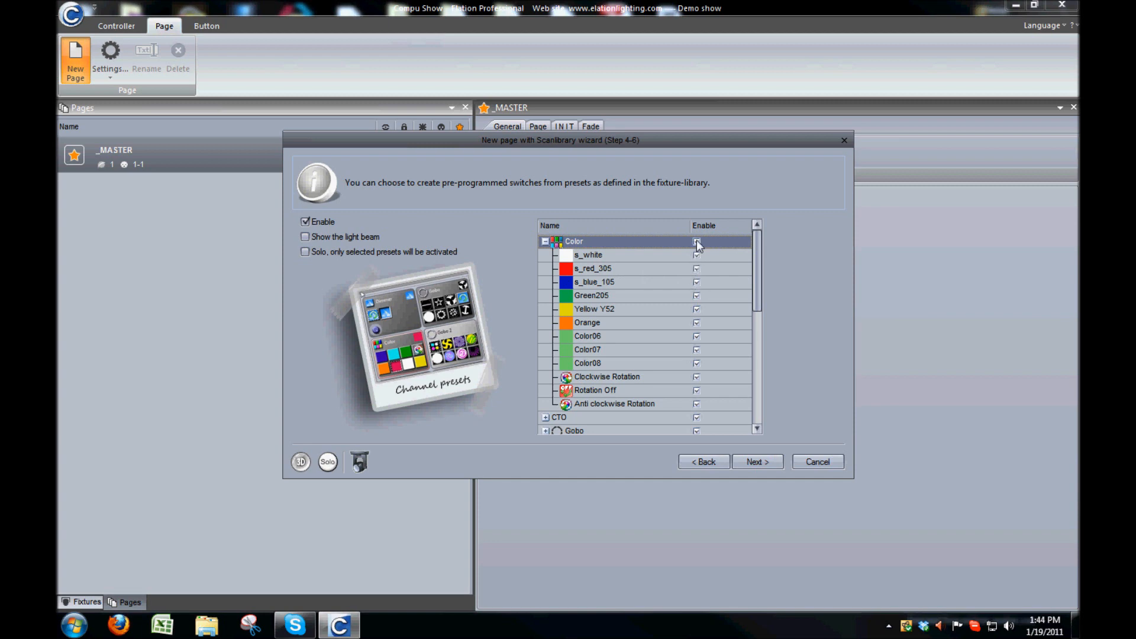
pyautogui.click(545, 241)
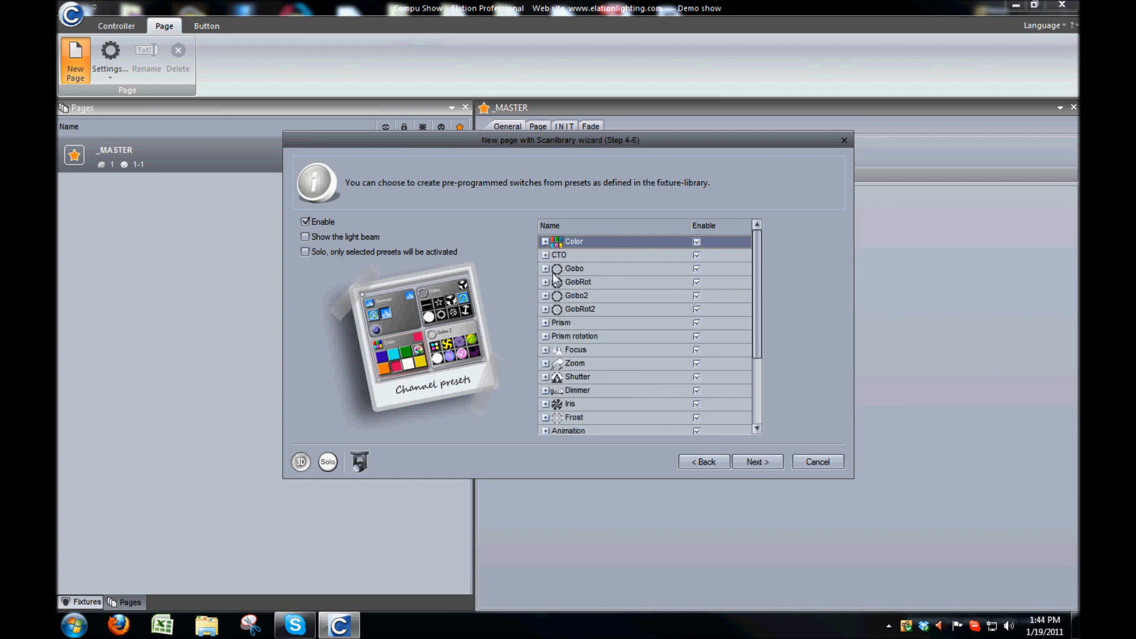
pyautogui.click(545, 309)
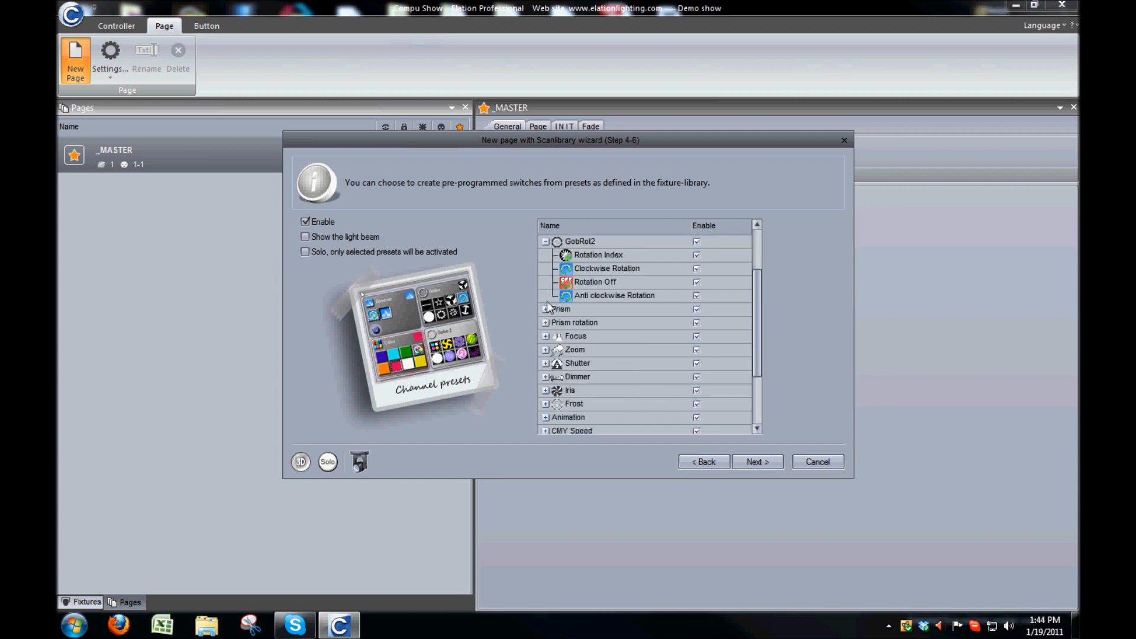
pyautogui.click(545, 241)
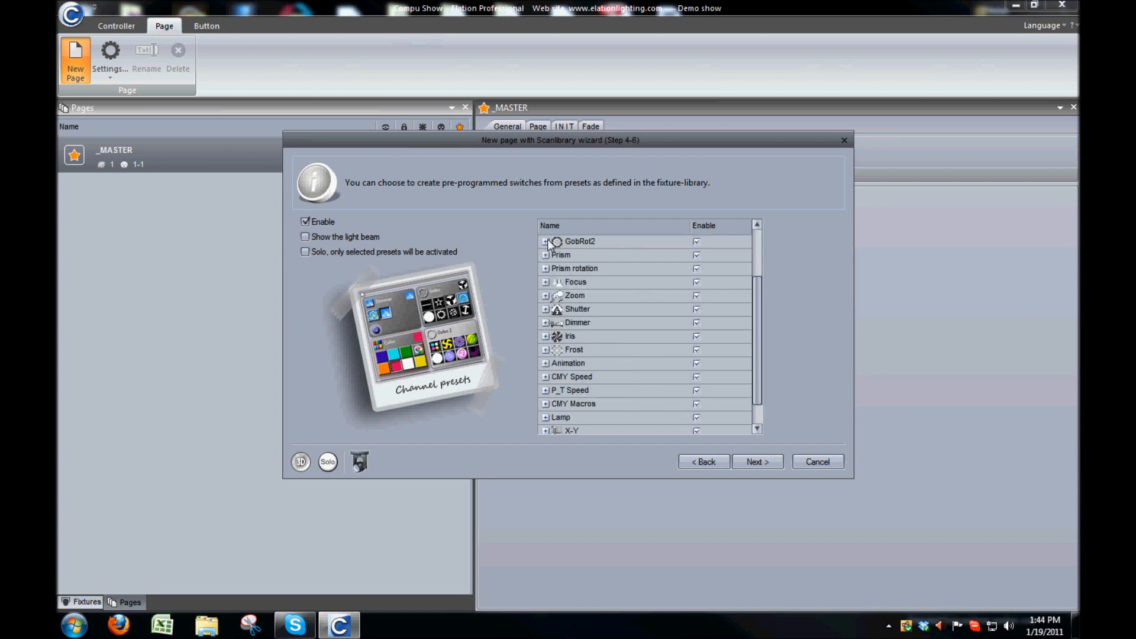
pyautogui.scroll(-1, 650, 304)
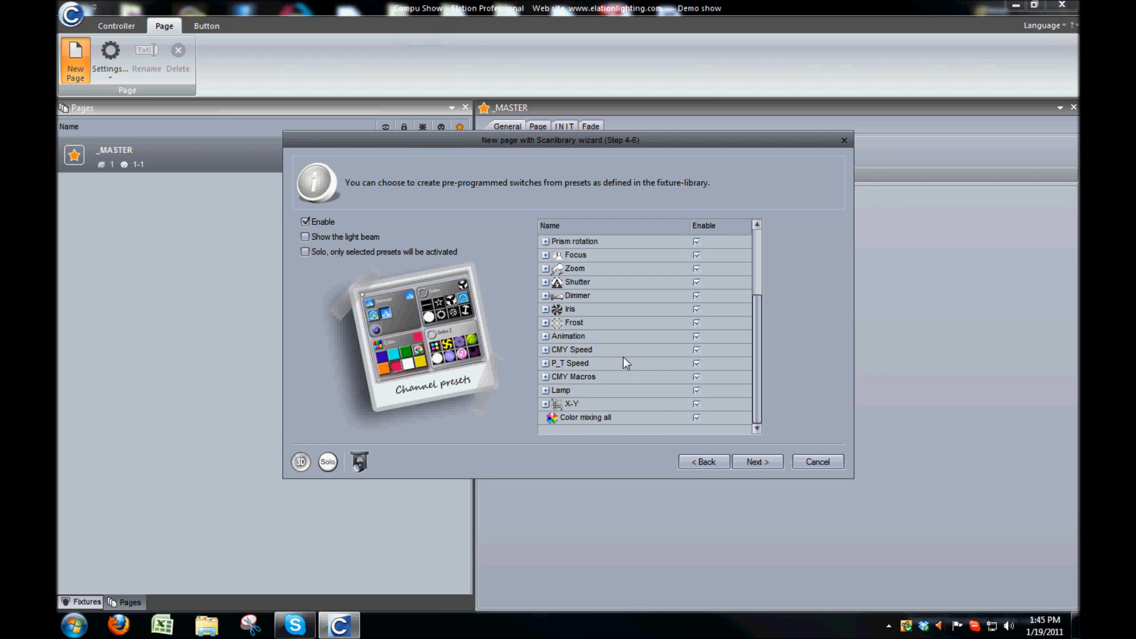
pyautogui.scroll(3, 624, 356)
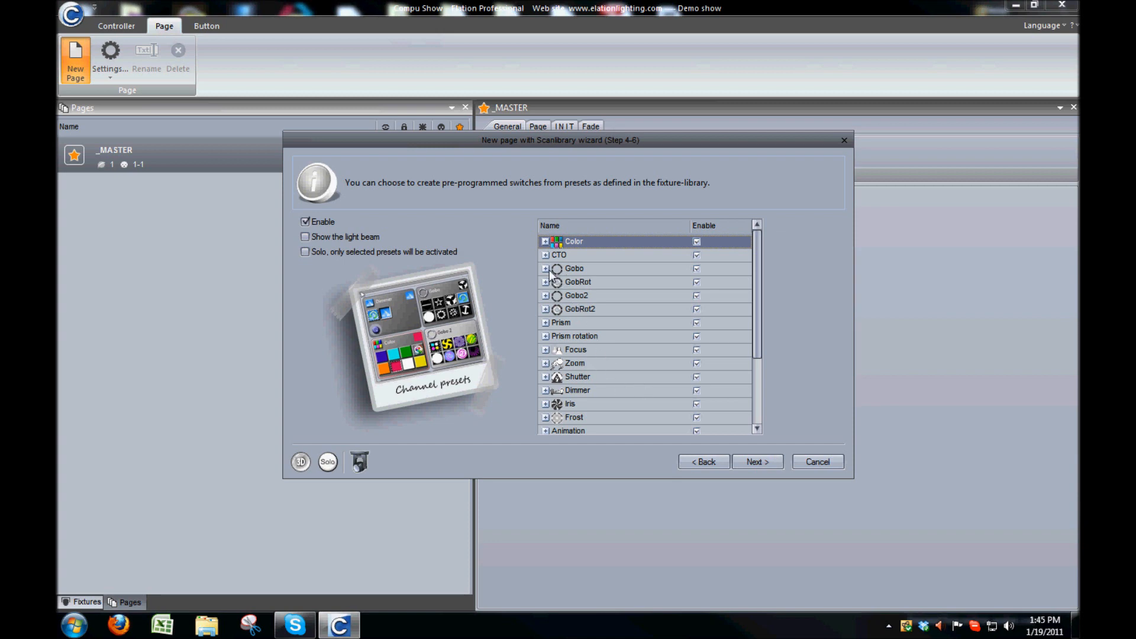
pyautogui.click(750, 462)
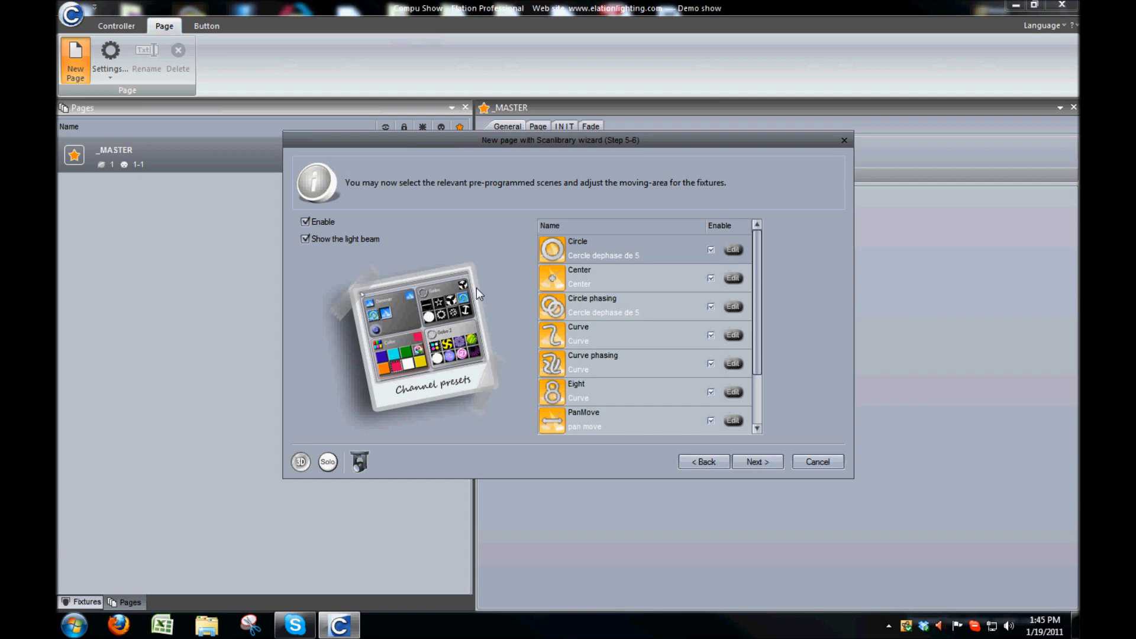
# Step: Review the pre-programmed scenes and the Circle scene's Pan/Tilt editor without changes, keeping all scenes enabled for the page
pyautogui.moveTo(755, 247); pyautogui.dragTo(759, 304)
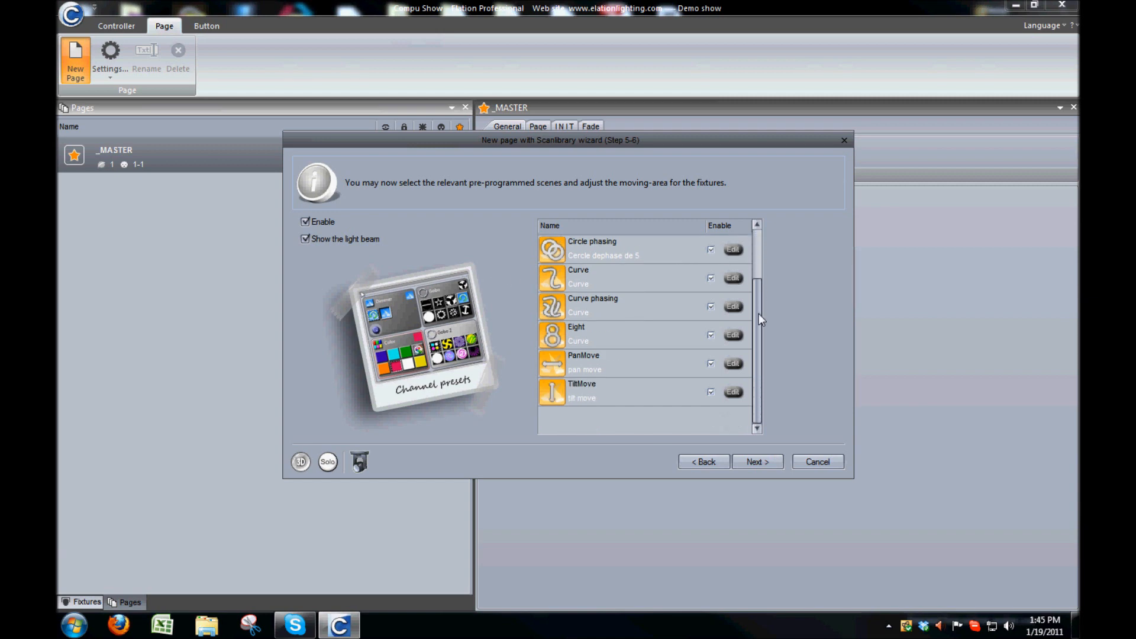
pyautogui.moveTo(759, 343); pyautogui.dragTo(760, 285)
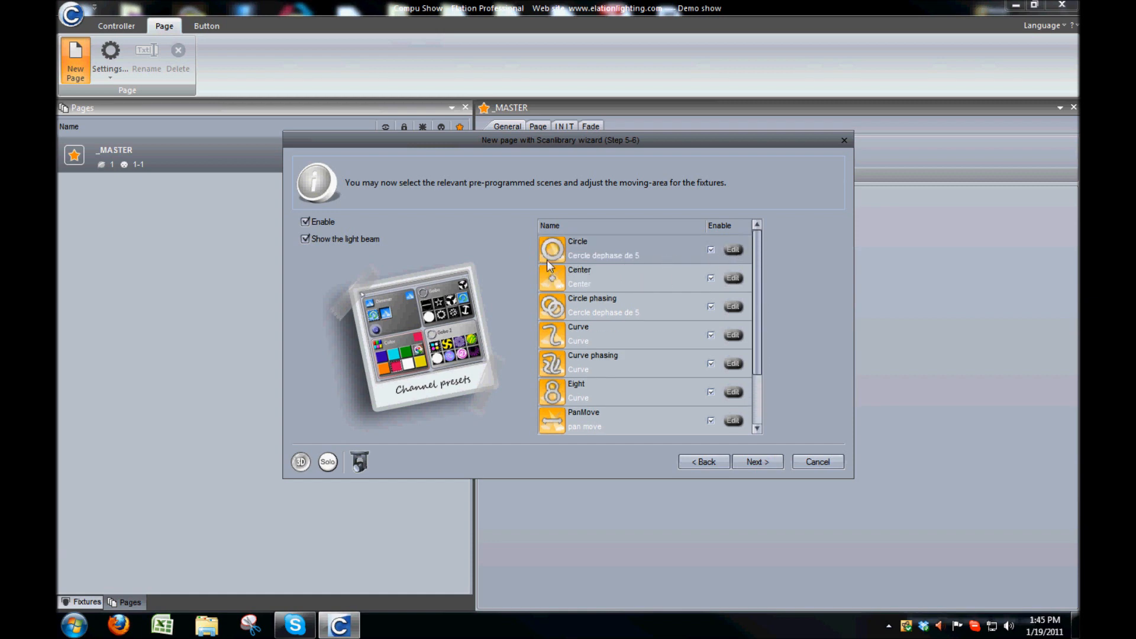
pyautogui.click(731, 250)
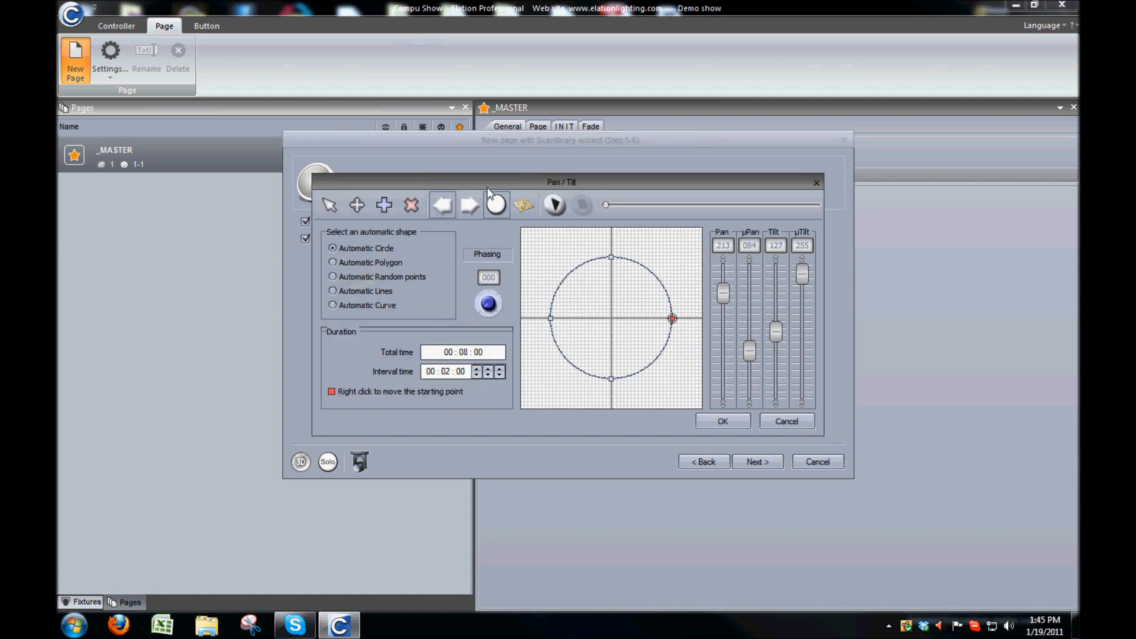
pyautogui.moveTo(487, 183); pyautogui.dragTo(488, 180)
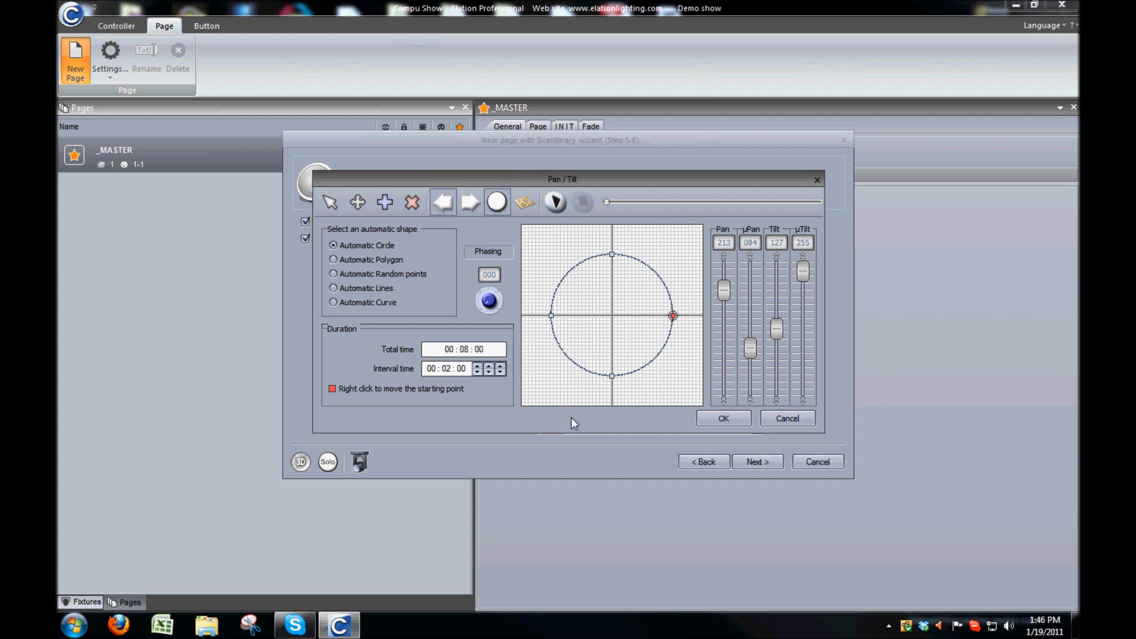
pyautogui.click(793, 416)
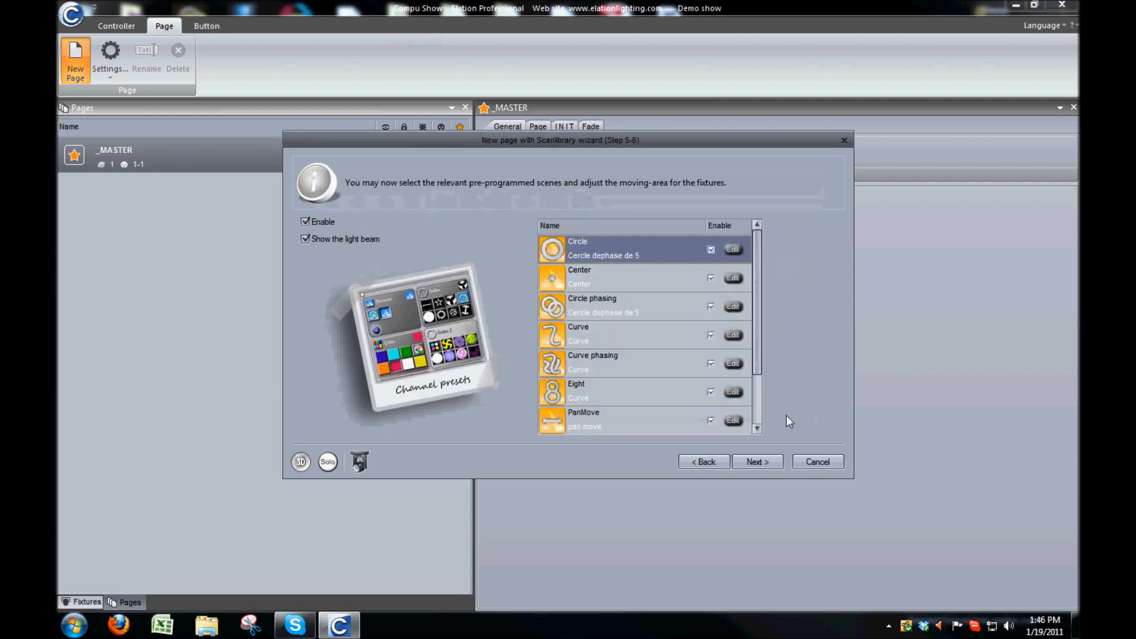
pyautogui.click(760, 460)
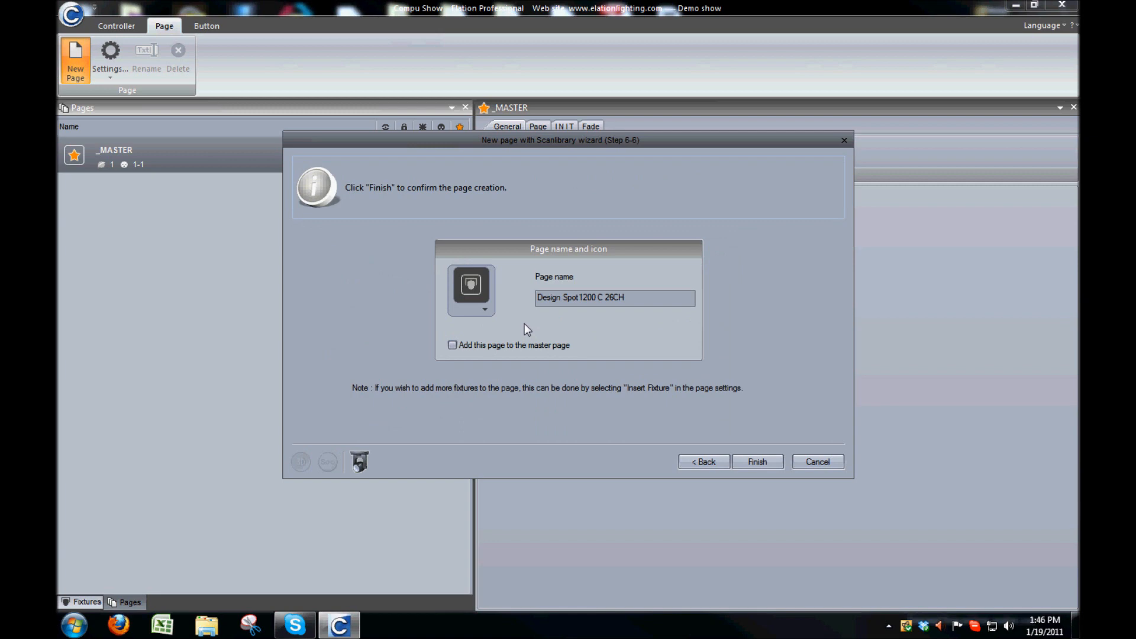
# Step: Give the page the Elation Design Spot 1200C.ico icon, add it to the master page and finish creating it
pyautogui.click(636, 303)
pyautogui.click(485, 308)
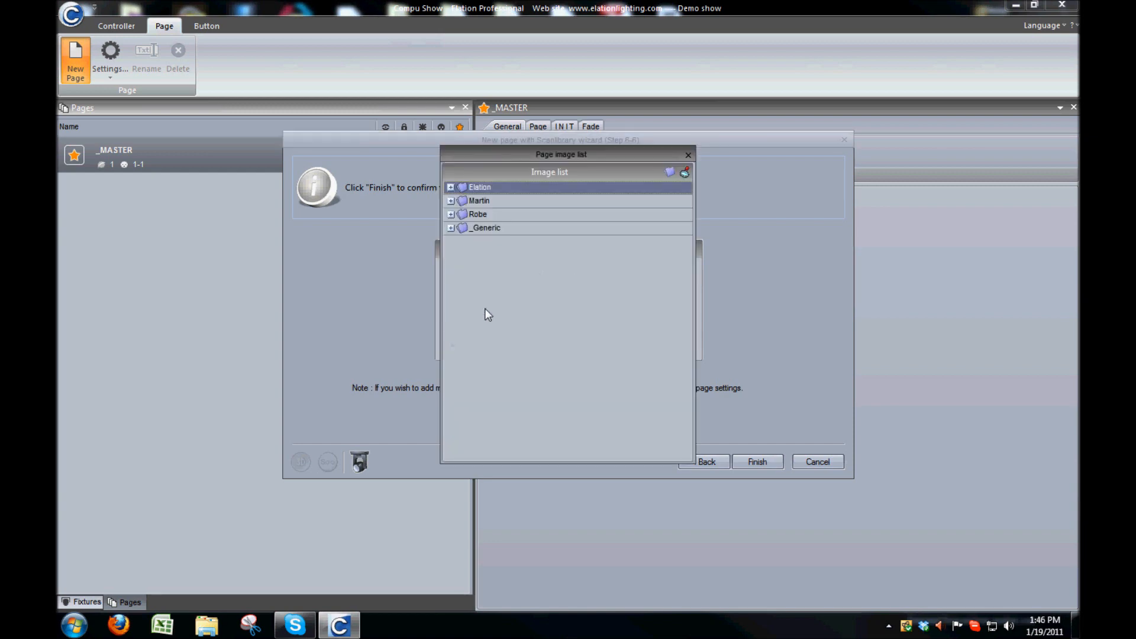
pyautogui.click(450, 187)
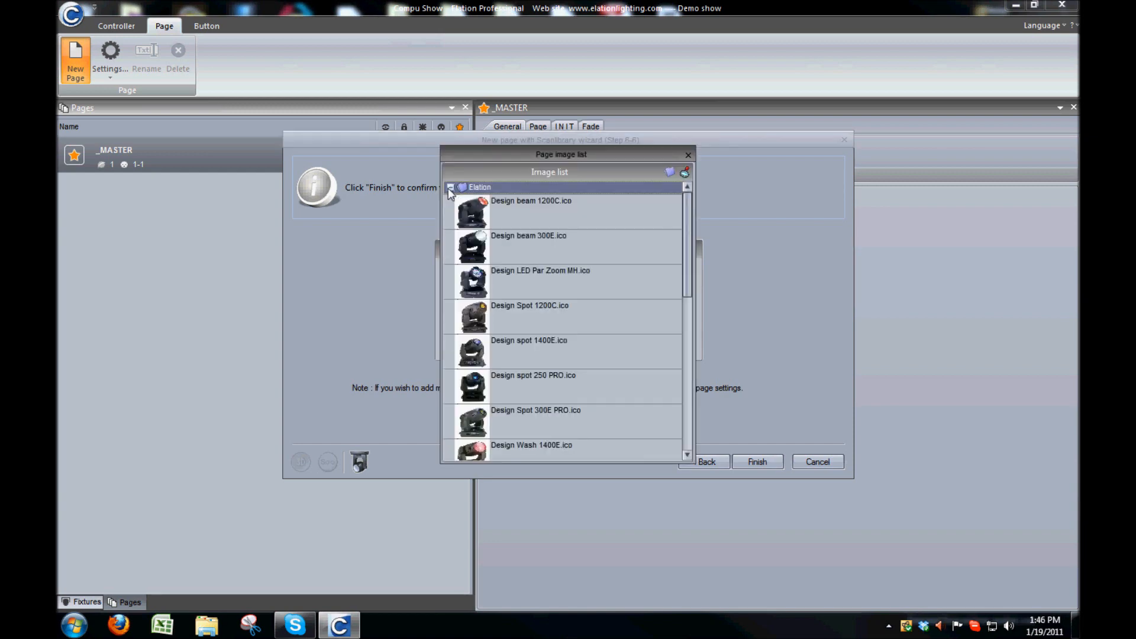
pyautogui.doubleClick(480, 319)
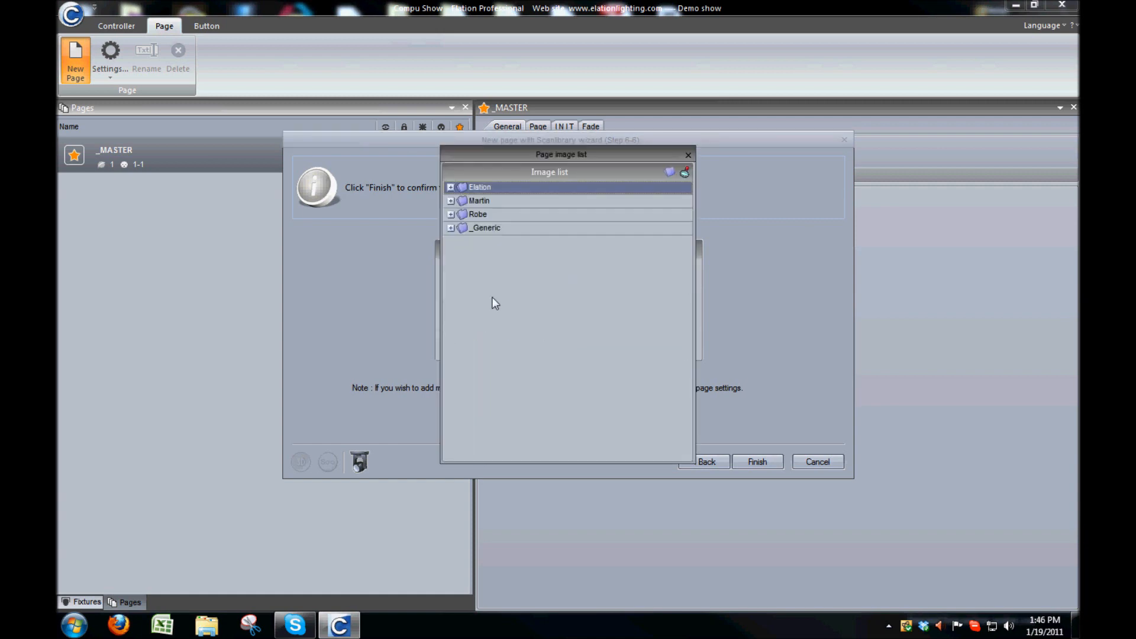
pyautogui.click(688, 154)
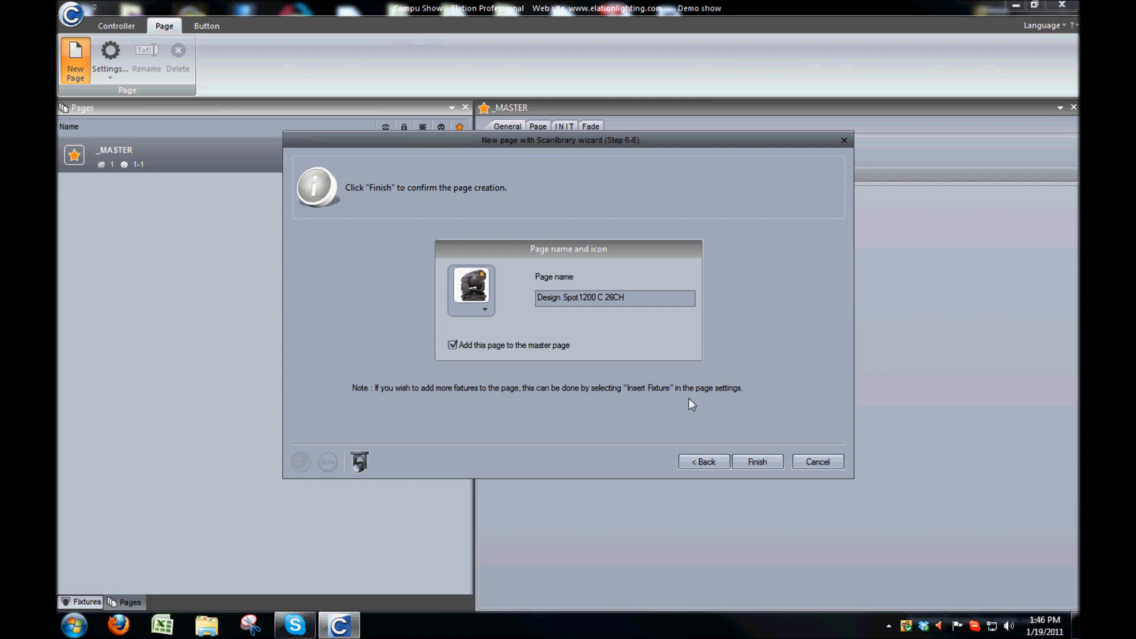
pyautogui.click(757, 462)
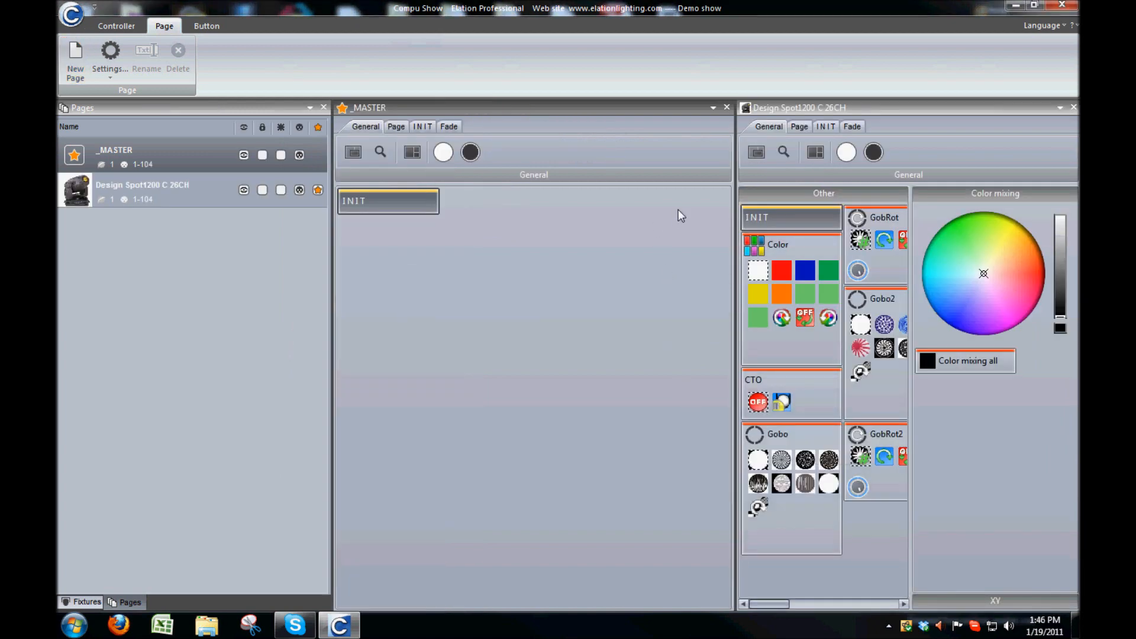
# Step: Dock the Design Spot1200 C 26CH page as a tab alongside _MASTER and widen its preset button area
pyautogui.click(829, 107)
pyautogui.moveTo(829, 106); pyautogui.dragTo(540, 362)
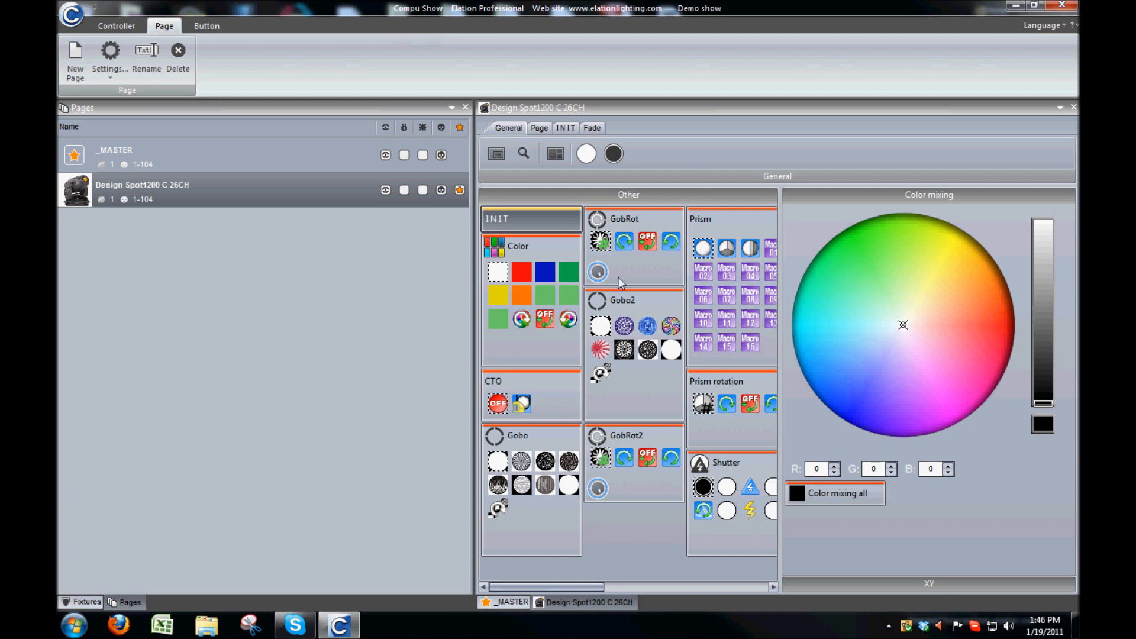
pyautogui.moveTo(787, 322); pyautogui.dragTo(933, 321)
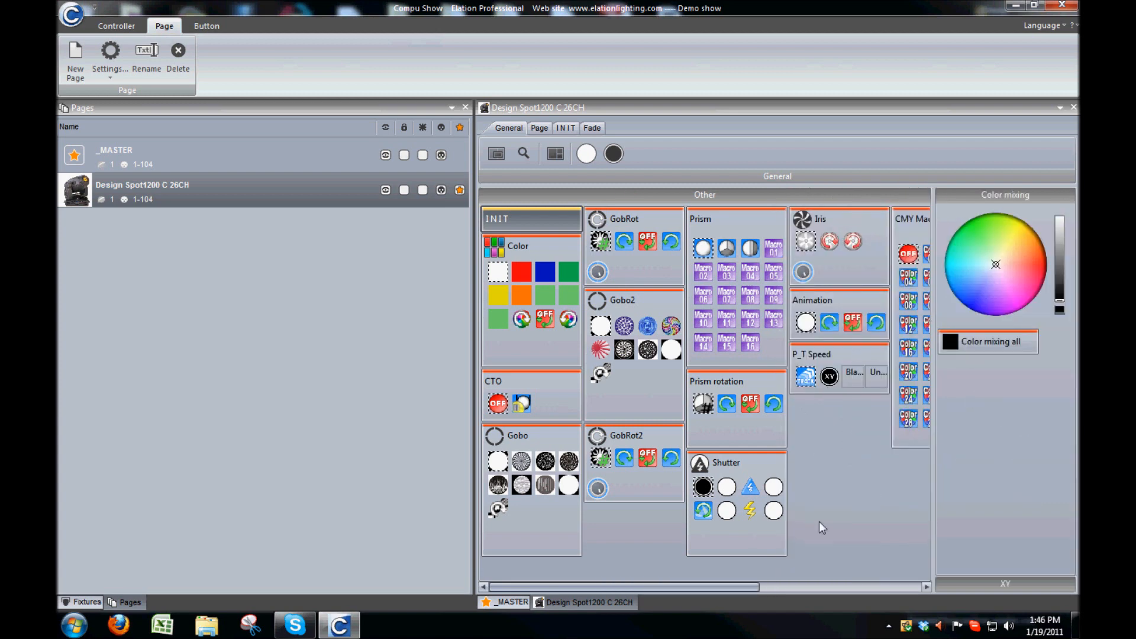
pyautogui.moveTo(752, 589); pyautogui.dragTo(670, 584)
# Step: Switch the Design Spot1200 C 26CH page's buttons from the layer arrangement to the Default layout
pyautogui.click(555, 154)
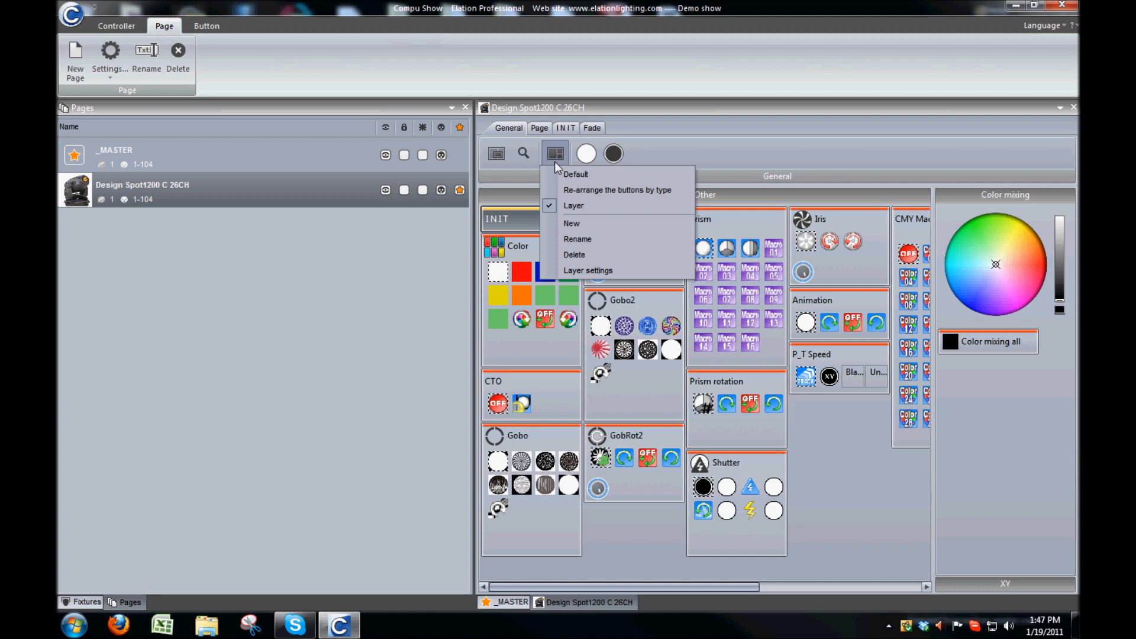
pyautogui.click(591, 173)
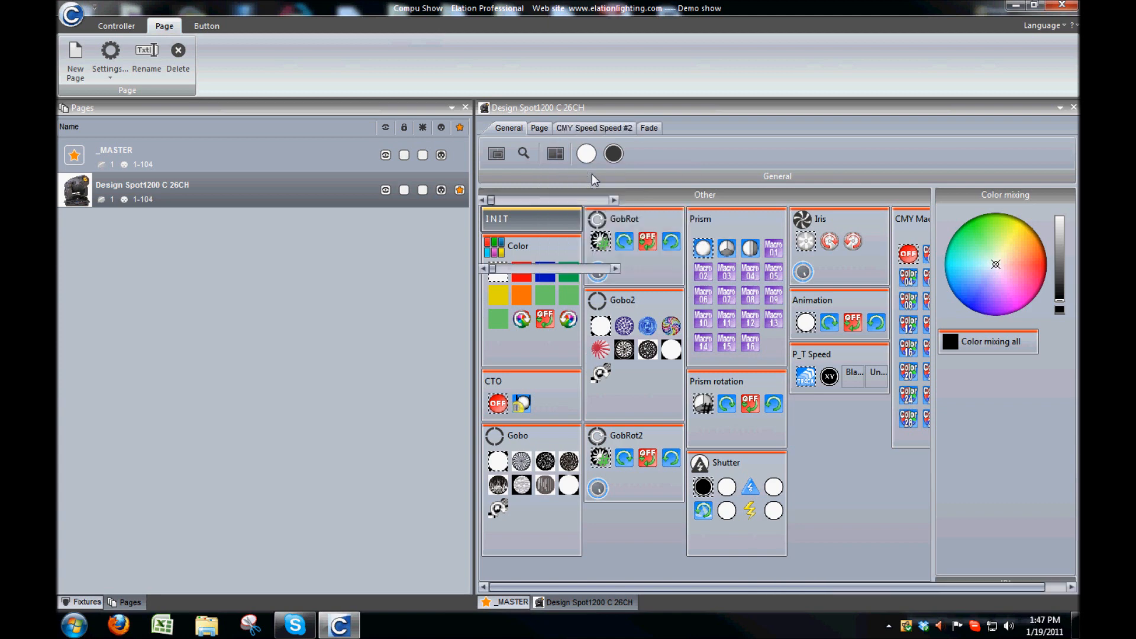
pyautogui.moveTo(678, 587); pyautogui.dragTo(636, 586)
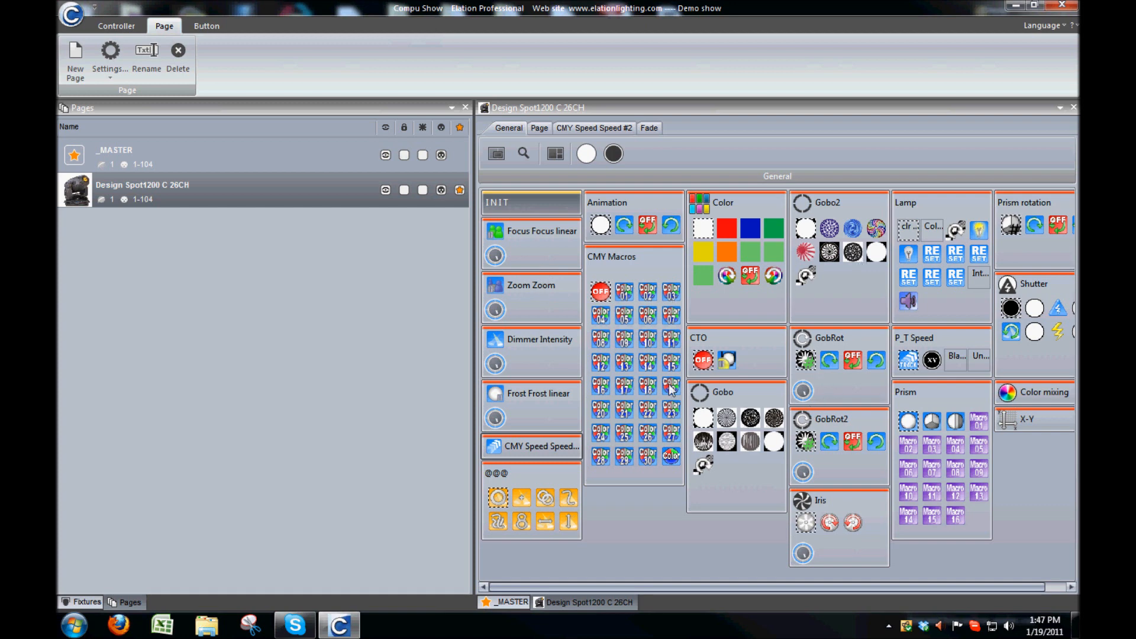
# Step: Re-arrange the Design Spot1200 C 26CH page's buttons by type
pyautogui.click(566, 154)
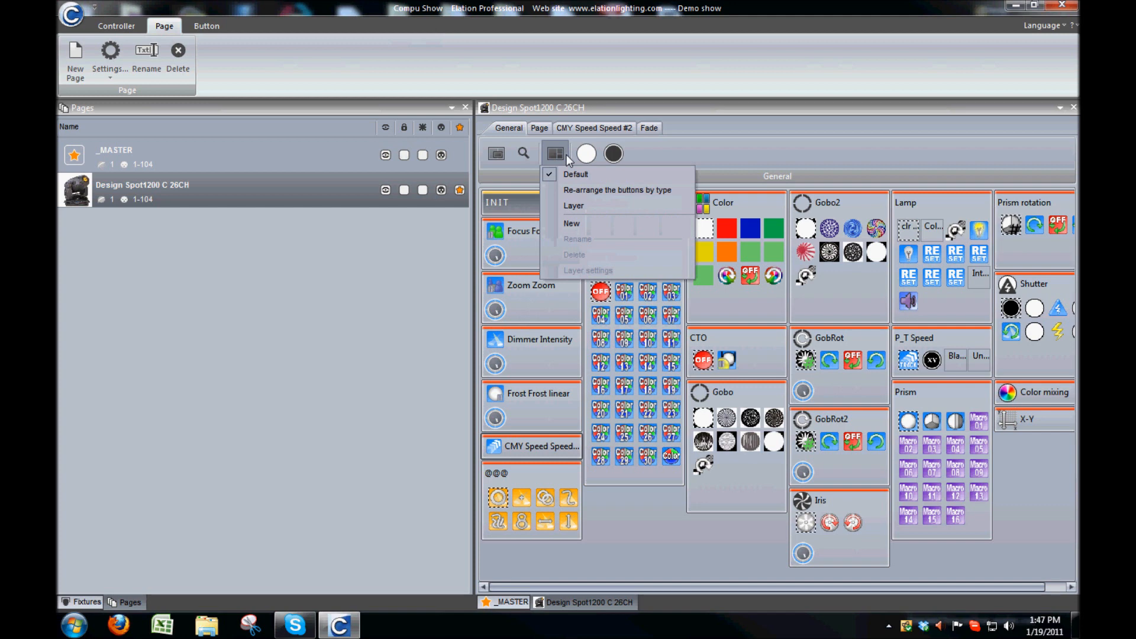
pyautogui.click(582, 190)
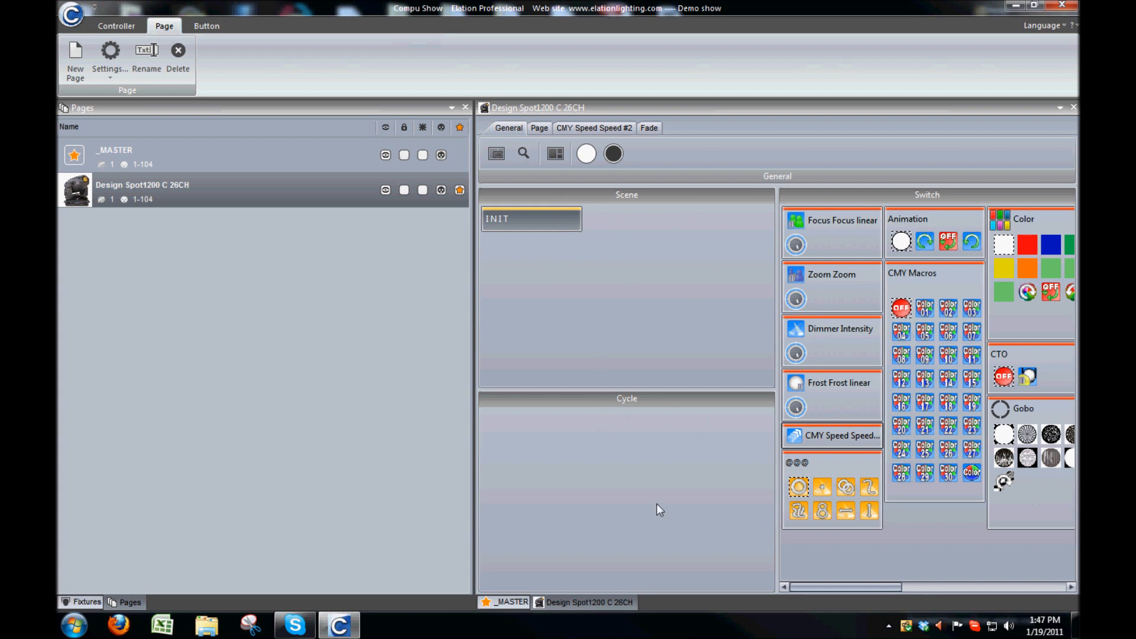
pyautogui.moveTo(853, 584); pyautogui.dragTo(782, 591)
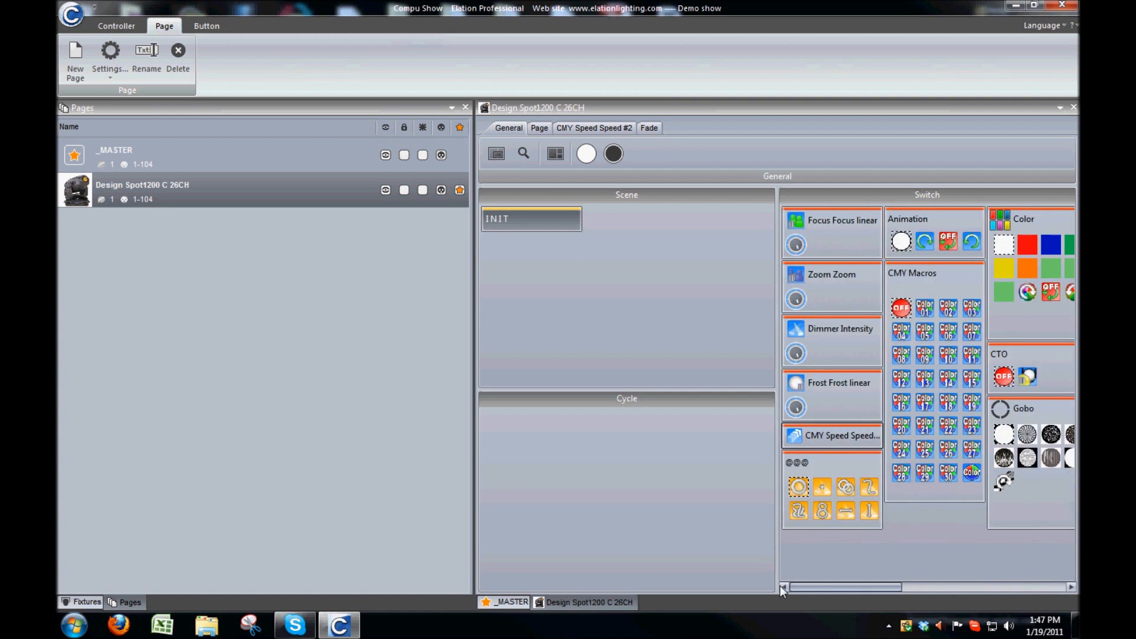
# Step: Try the Layer arrangement, alternating between its X-Y and Color mixing sections, and return the page's buttons to the Default layout
pyautogui.click(559, 154)
pyautogui.click(580, 199)
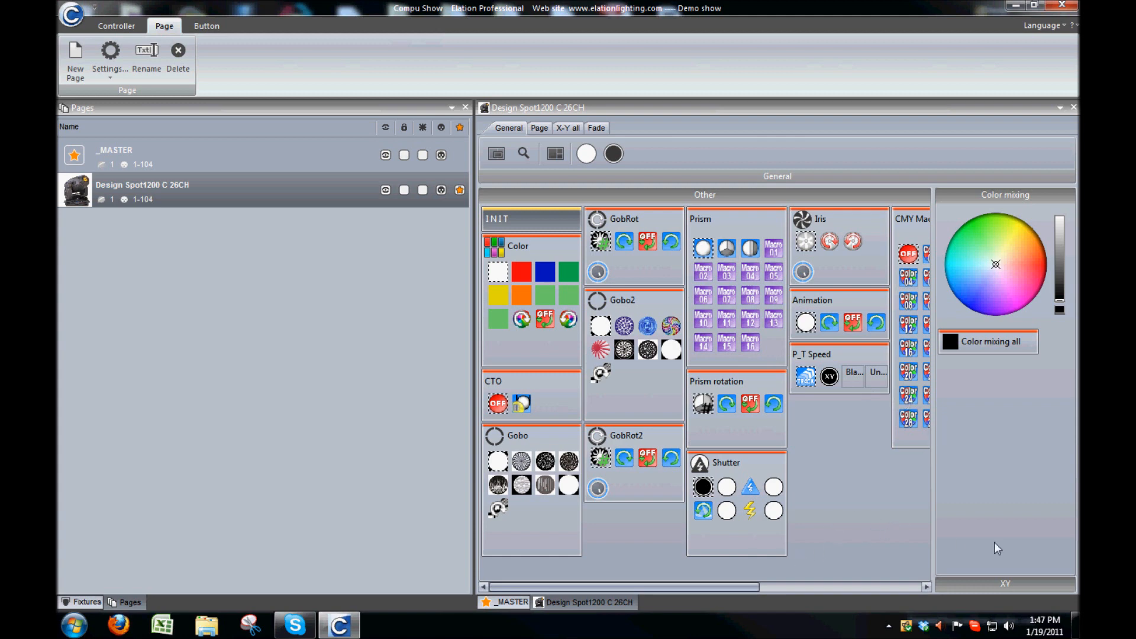
pyautogui.click(1015, 580)
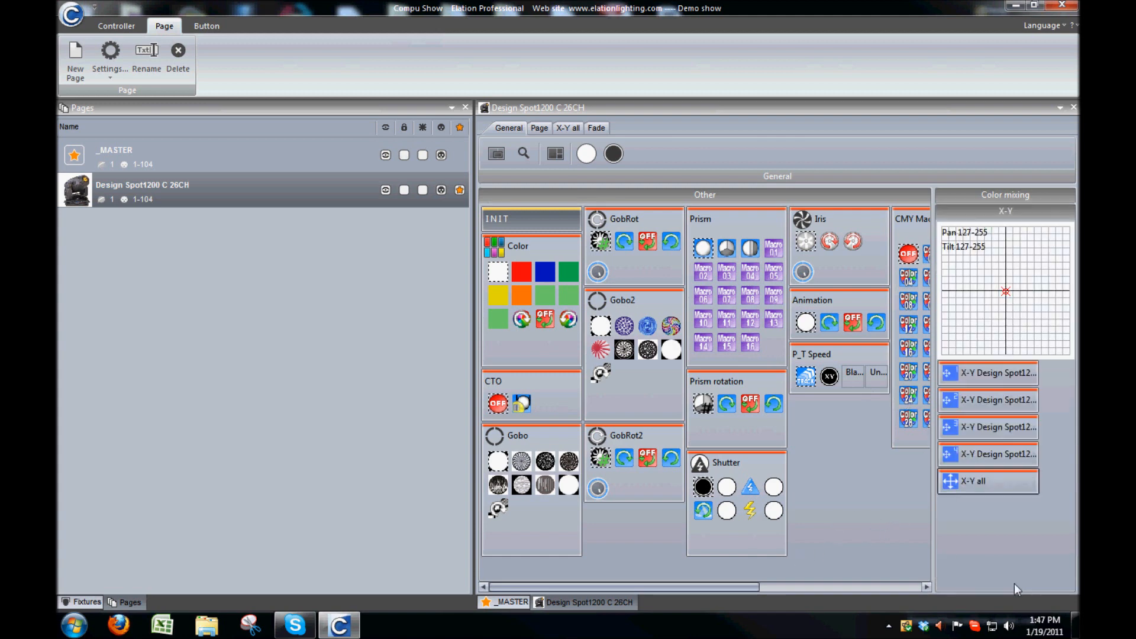
pyautogui.click(1005, 212)
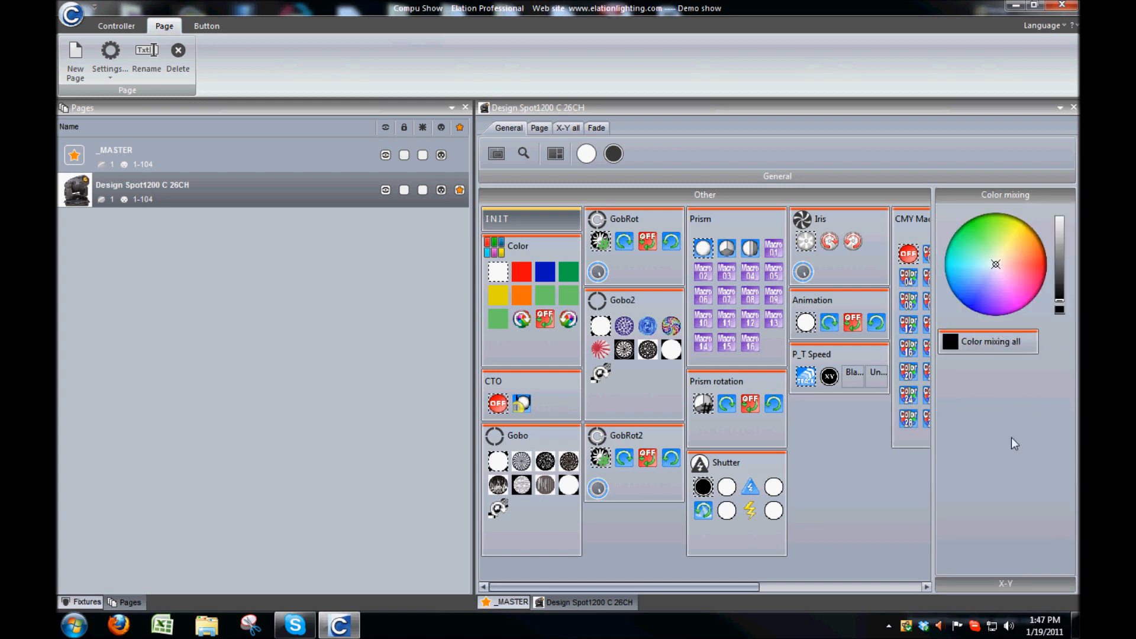
pyautogui.click(1004, 588)
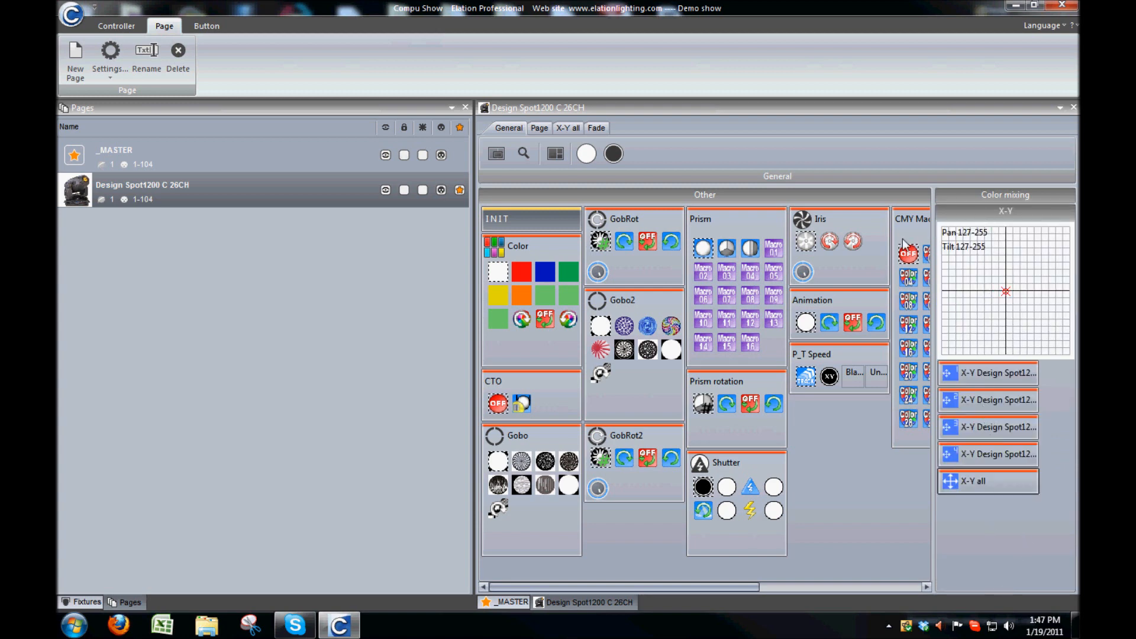
pyautogui.click(557, 161)
pyautogui.click(566, 171)
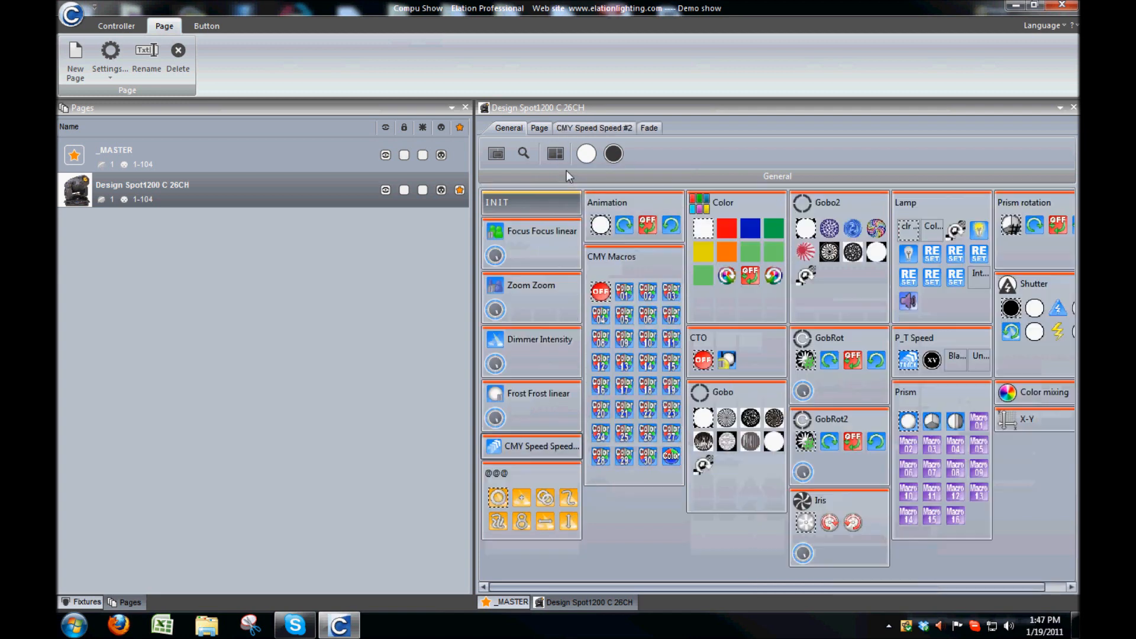
# Step: Open the floating X-Y control window, enlarge its grid, pin it and make it collapse to its title bar when unused
pyautogui.click(1020, 421)
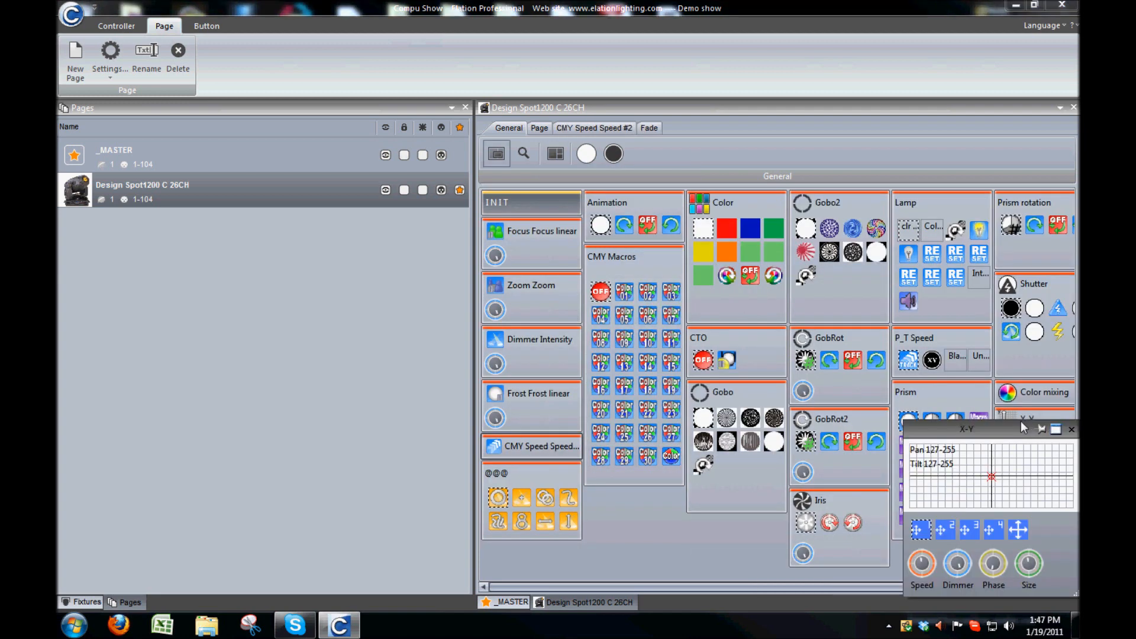
pyautogui.moveTo(1021, 425); pyautogui.dragTo(792, 311)
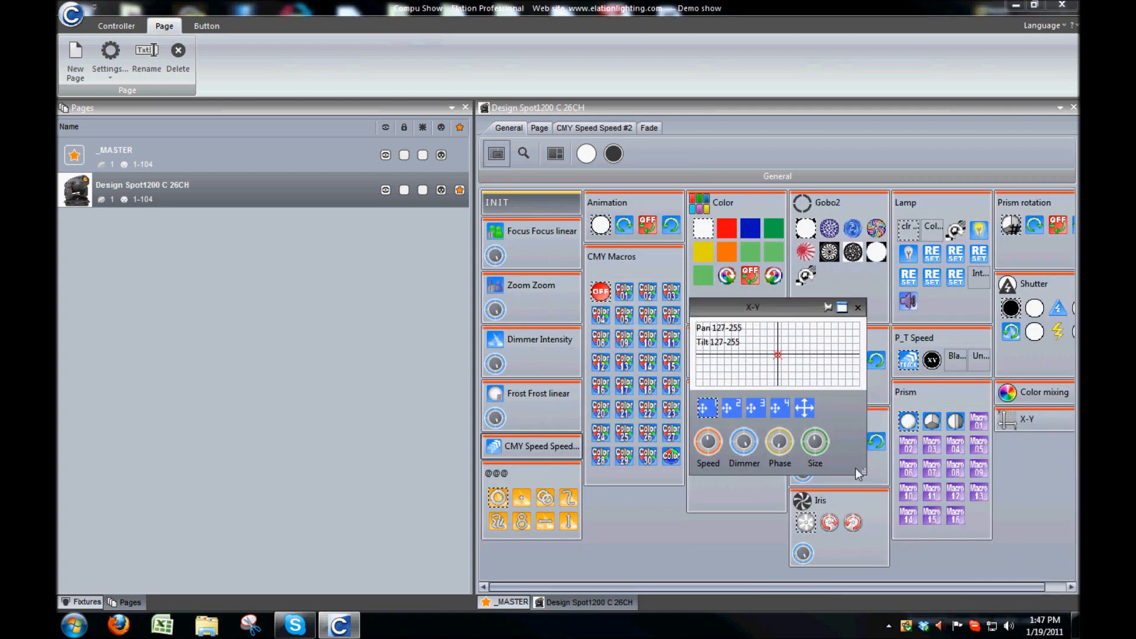
pyautogui.moveTo(856, 469); pyautogui.dragTo(925, 531)
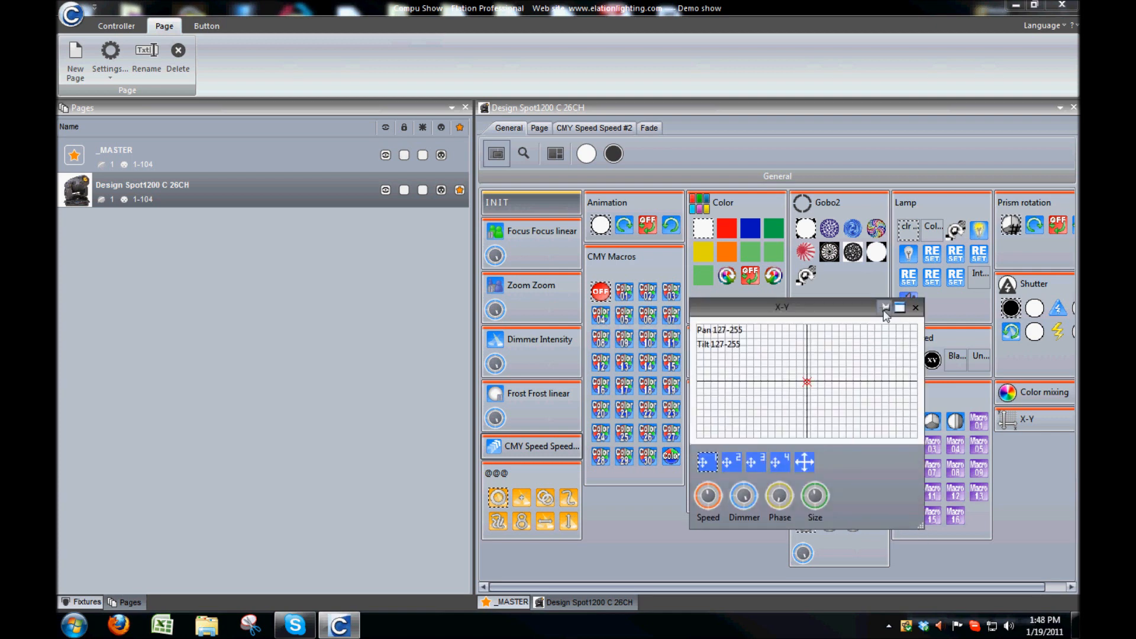
pyautogui.click(880, 309)
pyautogui.click(899, 308)
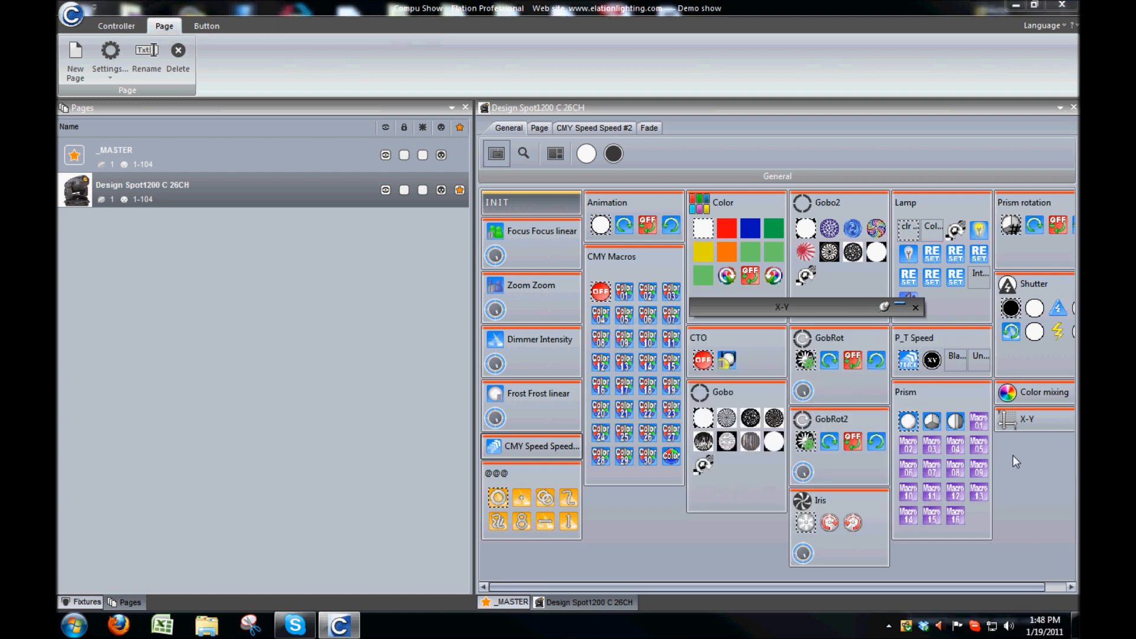
# Step: Move the pinned X-Y window into the empty area below the page list
pyautogui.moveTo(761, 311)
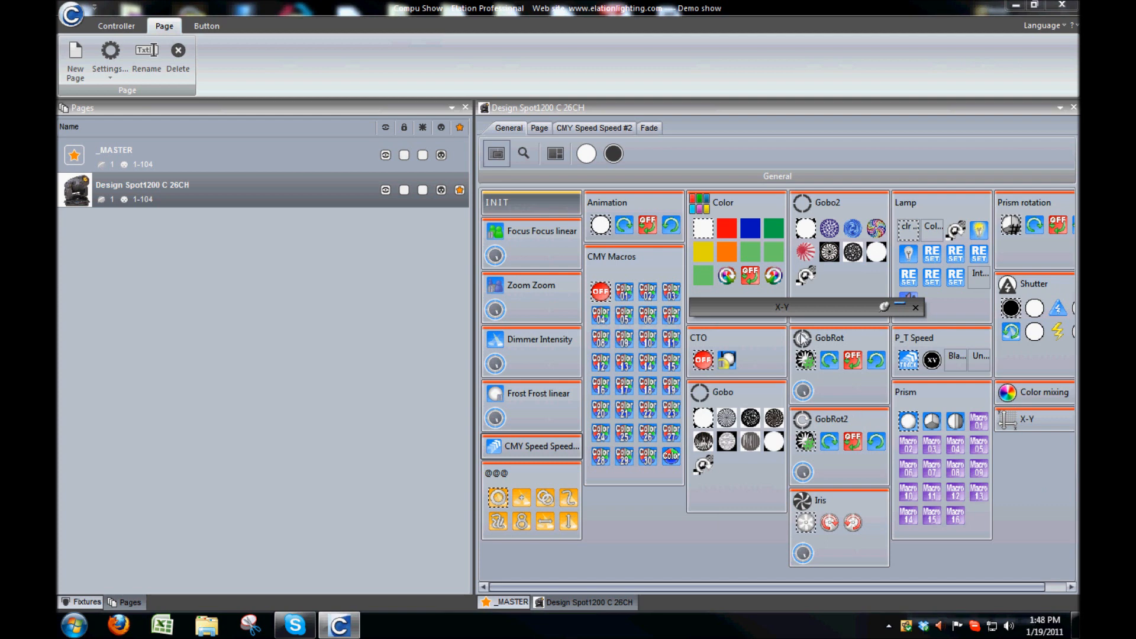
pyautogui.moveTo(805, 310)
pyautogui.moveTo(804, 310); pyautogui.dragTo(267, 226)
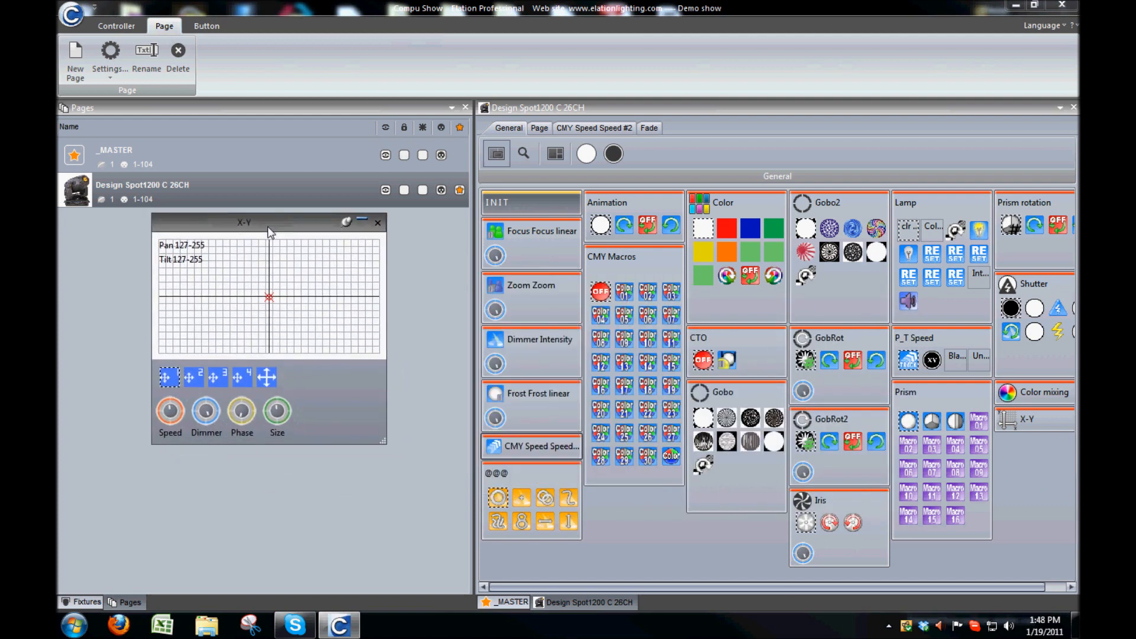
pyautogui.moveTo(288, 223); pyautogui.dragTo(198, 227)
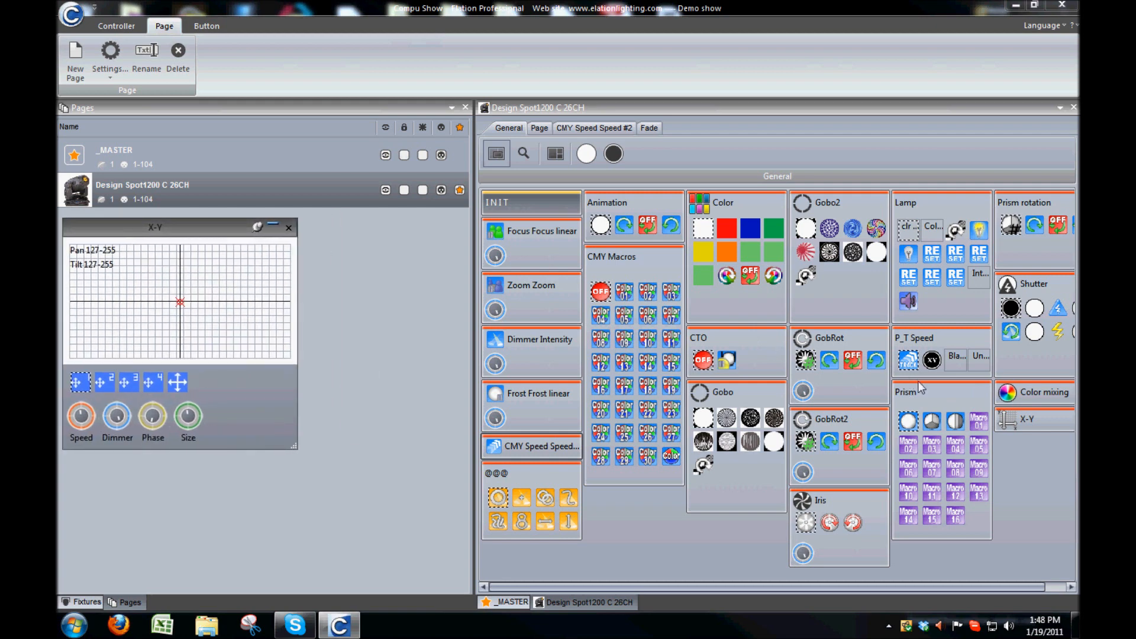
# Step: Open the Color mixing window, pin it with automatic collapsing, and place it beside the X-Y window
pyautogui.click(1008, 389)
pyautogui.click(962, 367)
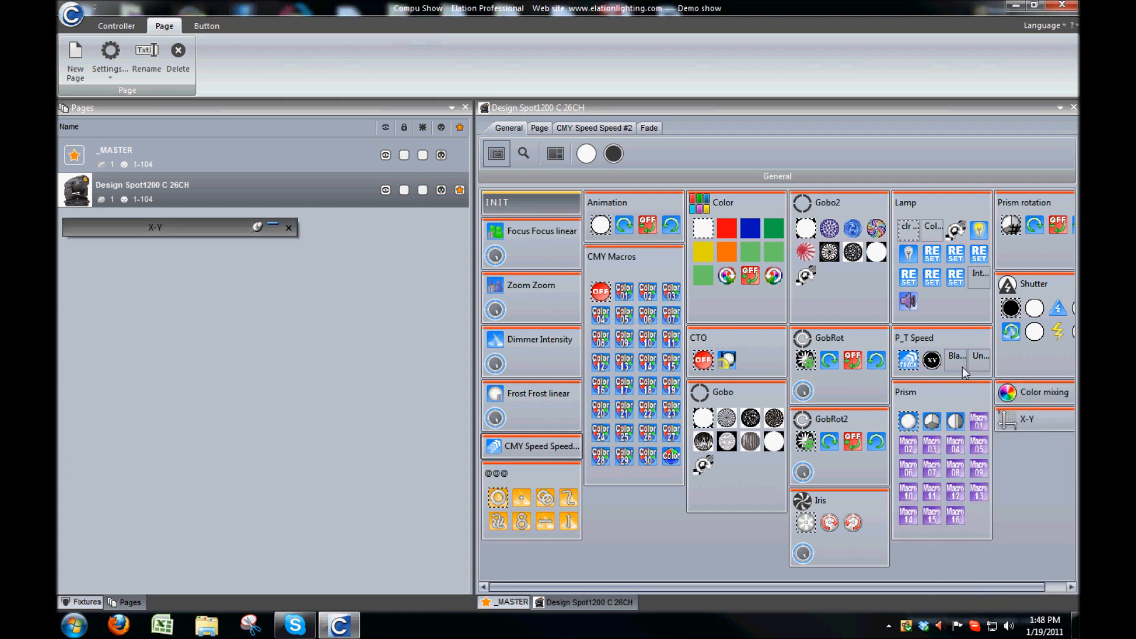
pyautogui.click(1008, 399)
pyautogui.moveTo(996, 372); pyautogui.dragTo(392, 229)
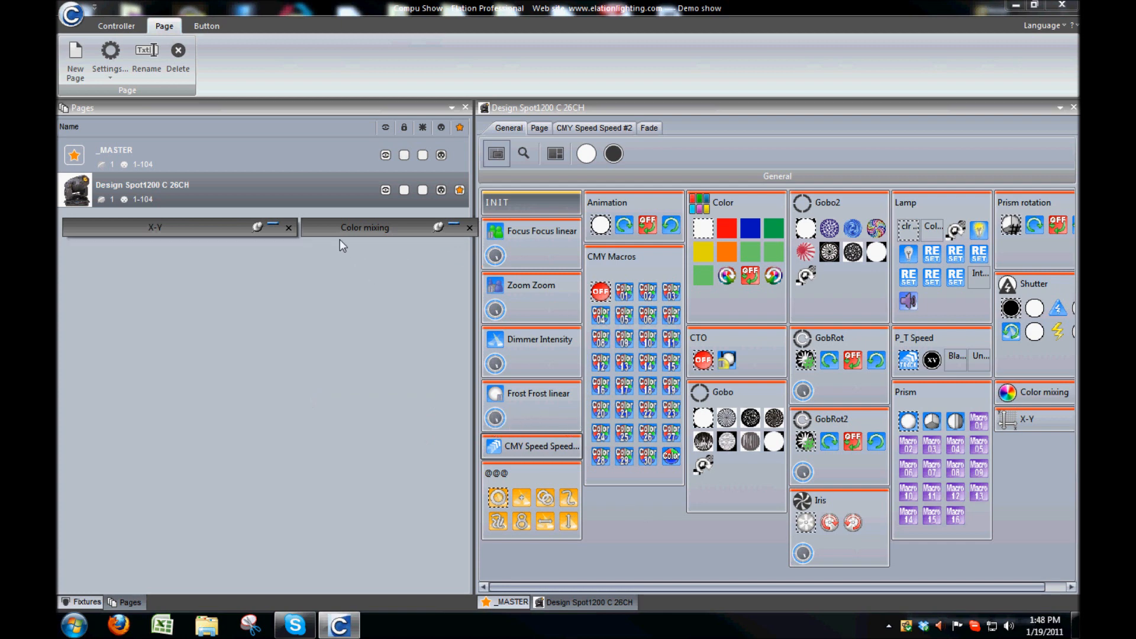
# Step: Unpin and dismiss the floating X-Y and Color mixing windows, and select the page's INIT scene
pyautogui.moveTo(218, 224)
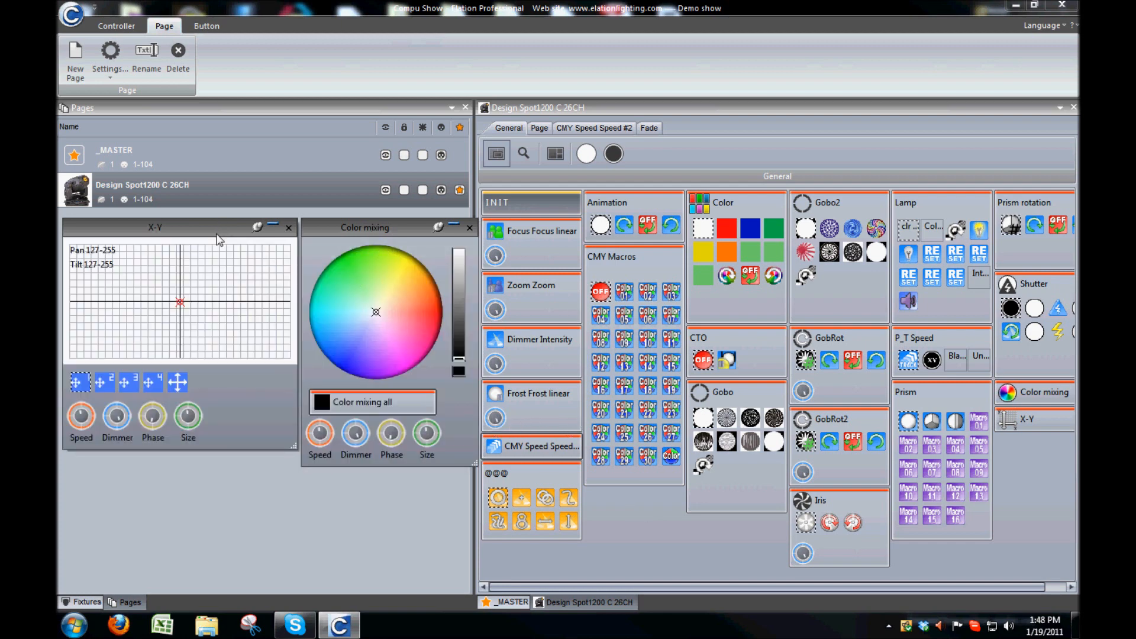
pyautogui.click(258, 228)
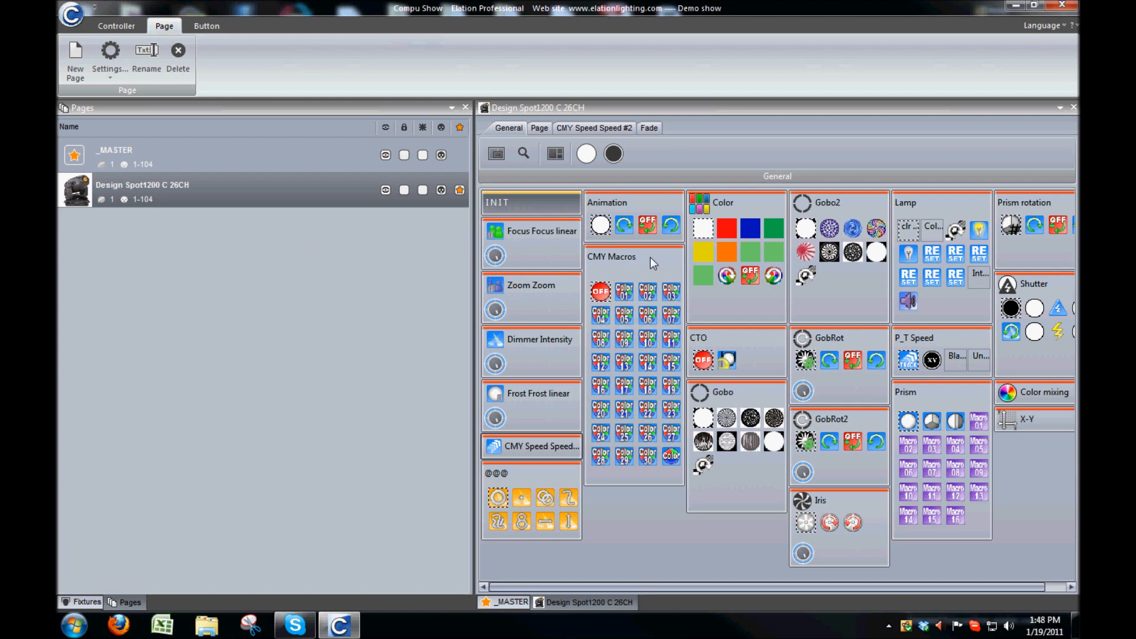
pyautogui.click(550, 202)
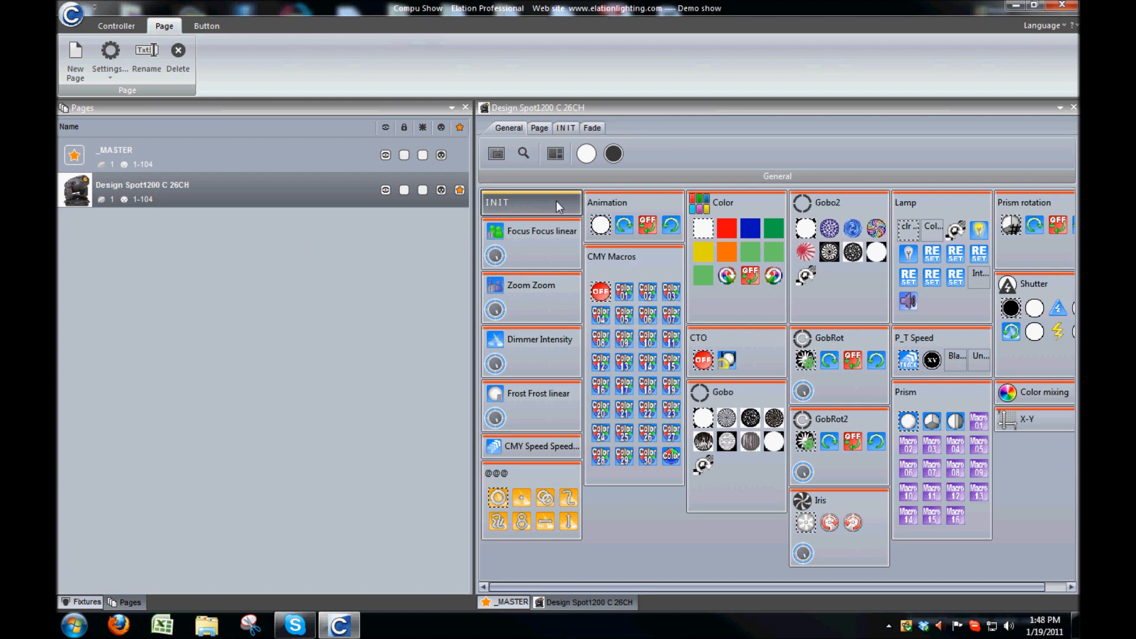